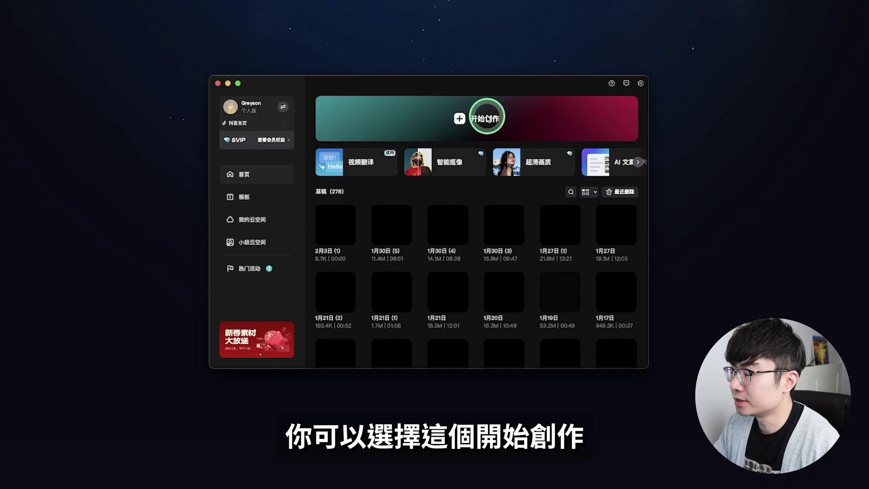
- Start a new draft, open its draft settings for editing and save them
click(490, 119)
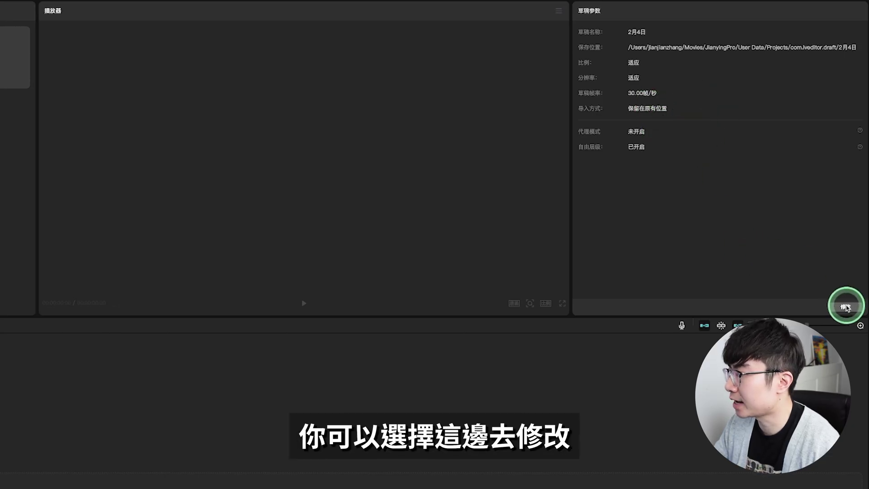
click(846, 306)
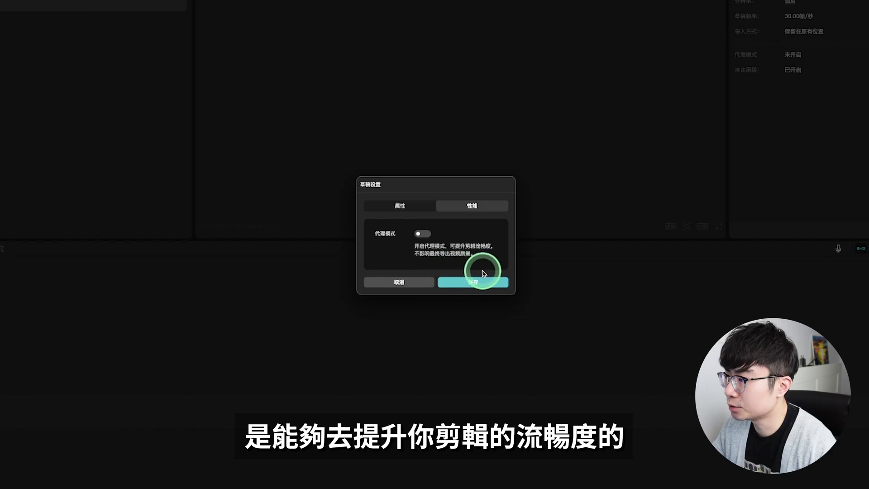
click(440, 283)
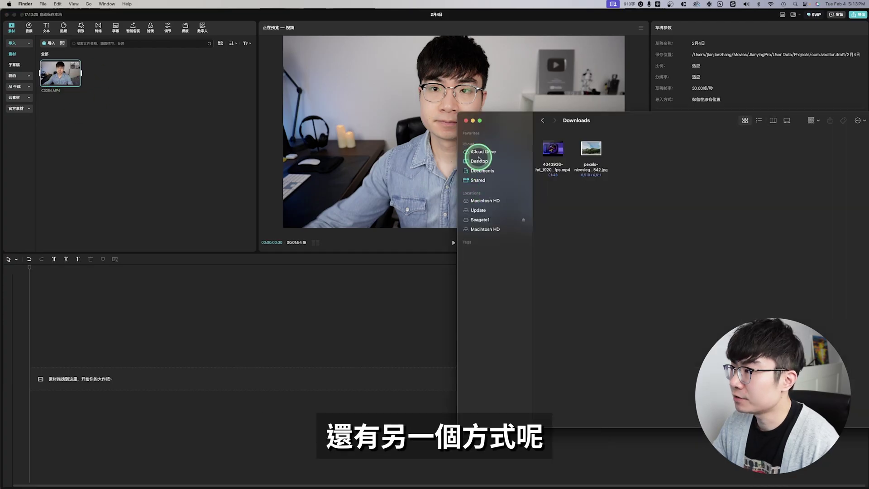
- Import the mp4 video and jpg photo from Downloads plus the first mp3 in the Artlist folder into the draft's media
drag(629, 194, 147, 105)
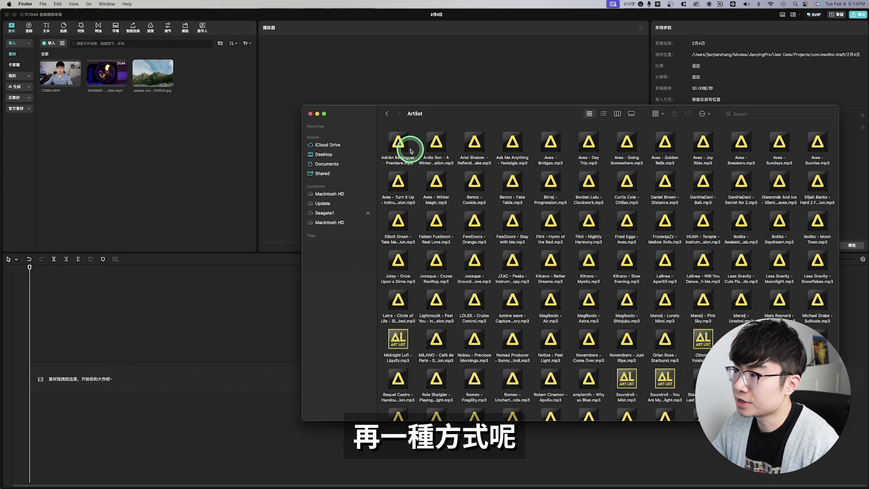
drag(411, 151, 100, 344)
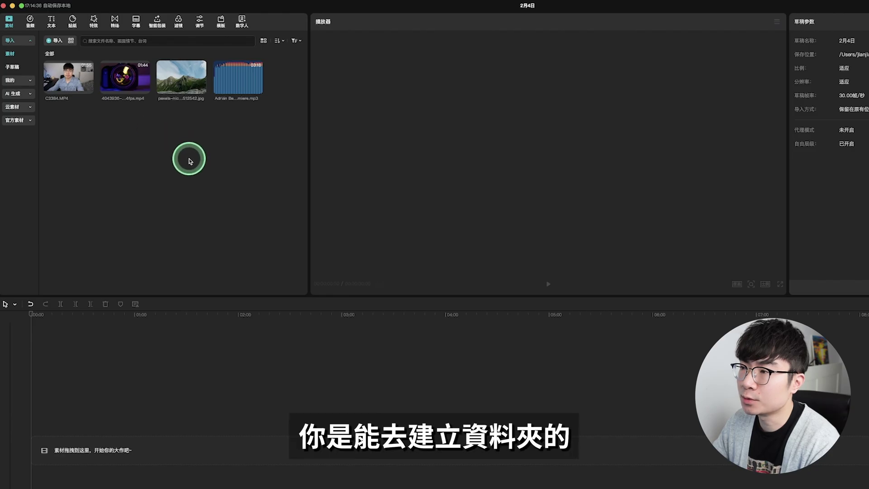
- Create a media folder named 影片 and move the C3384.MP4 clip into it
right_click(134, 160)
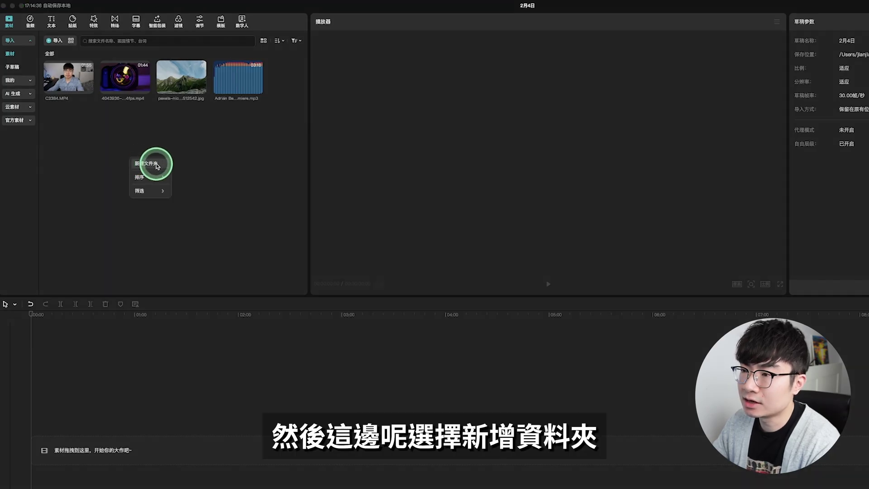
click(157, 165)
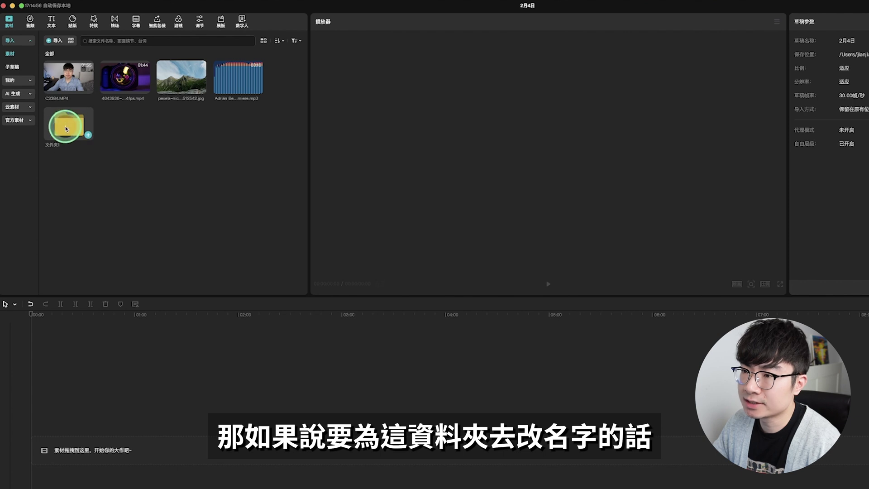
right_click(66, 129)
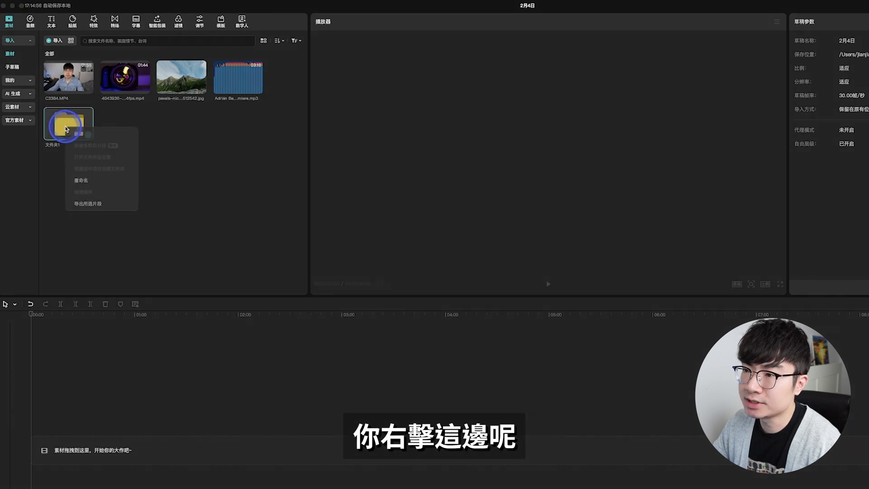
click(107, 185)
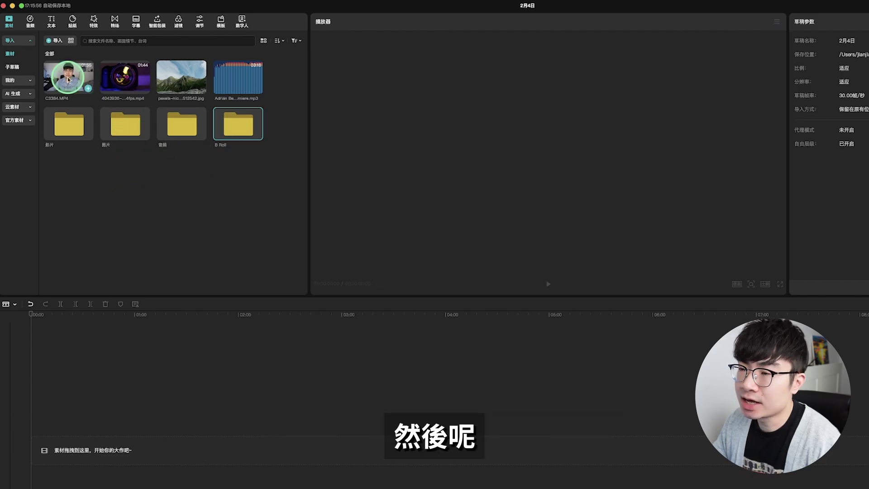
mouse_move(70, 83)
mouse_down()
mouse_move(68, 123)
mouse_move(68, 82)
mouse_up()
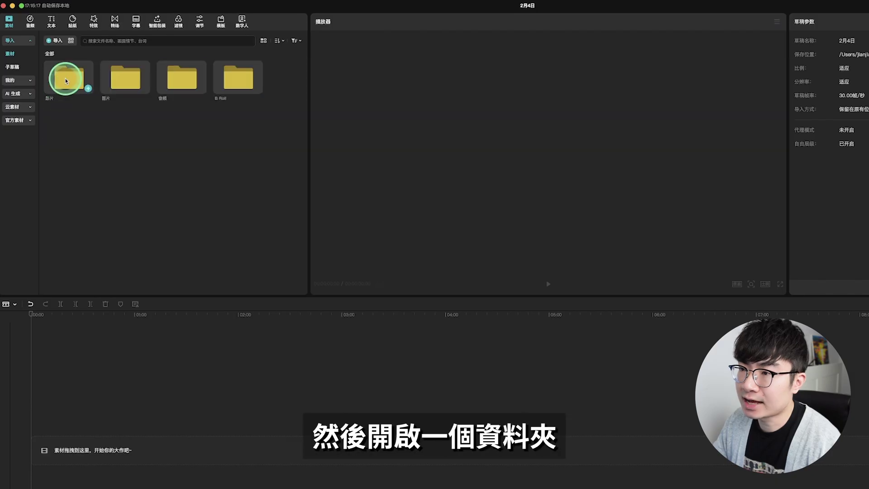
- Add the C3384.MP4 clip from the 影片 folder to the start of the timeline
double_click(66, 81)
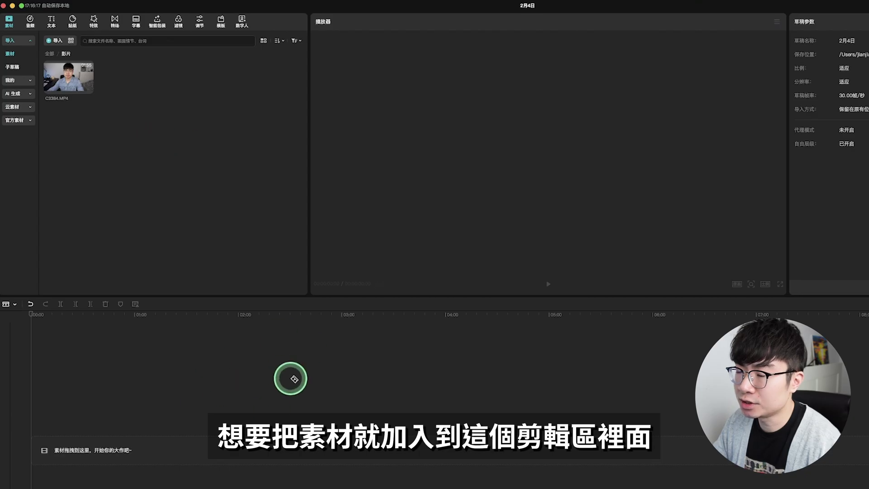
click(87, 90)
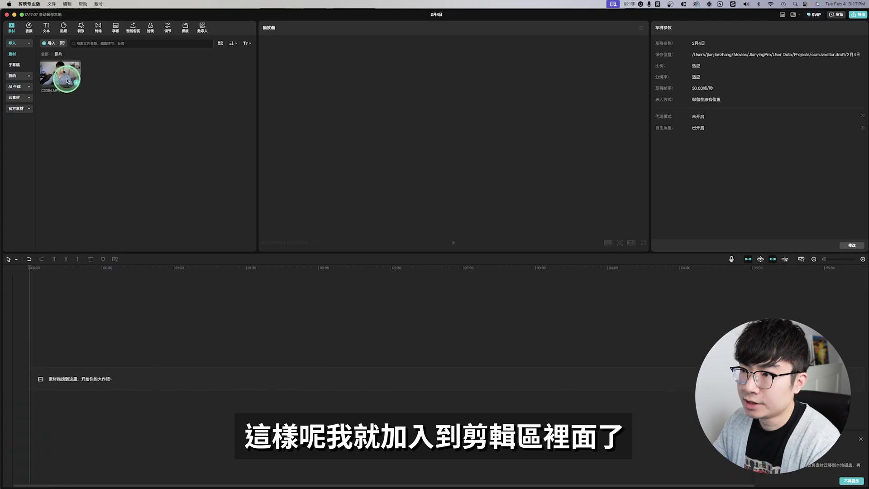
drag(63, 76, 67, 376)
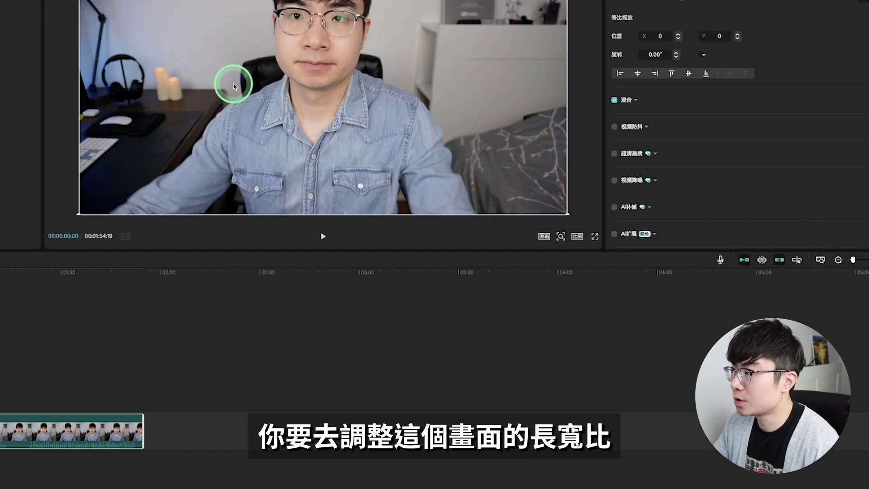
- Try the 9:16 (抖音) aspect ratio for the canvas, and finally set it to 16:9
click(576, 237)
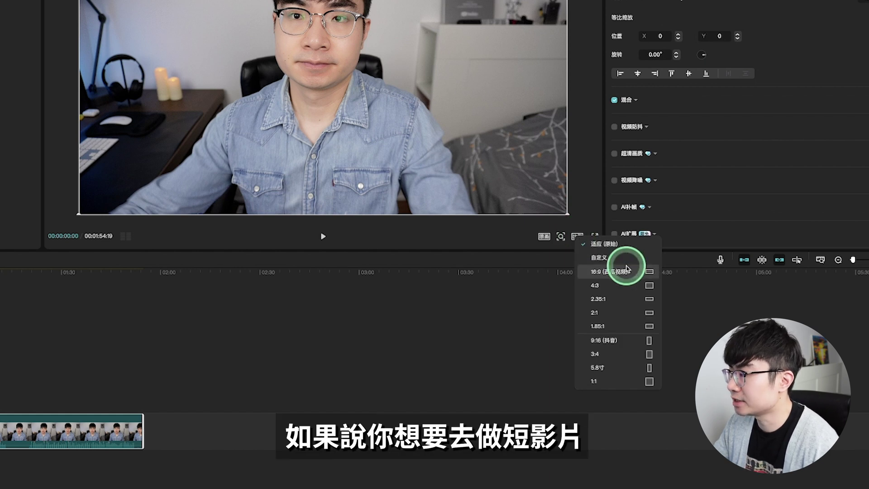
click(630, 342)
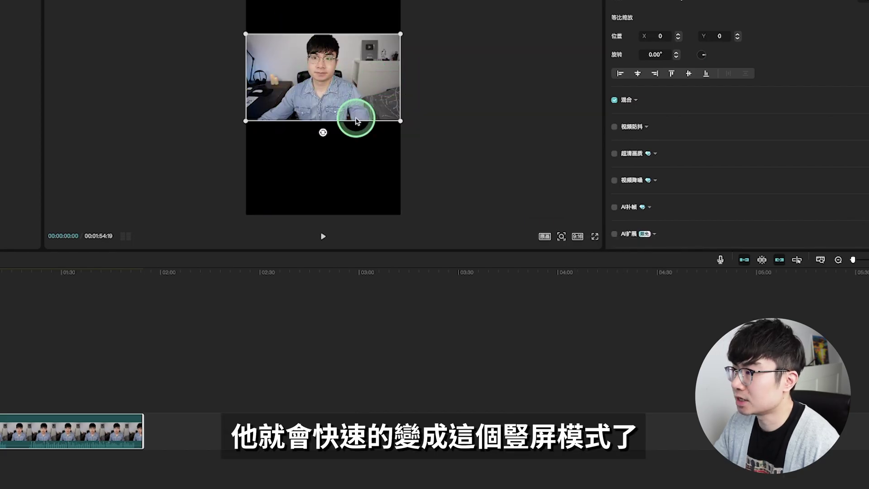
click(577, 235)
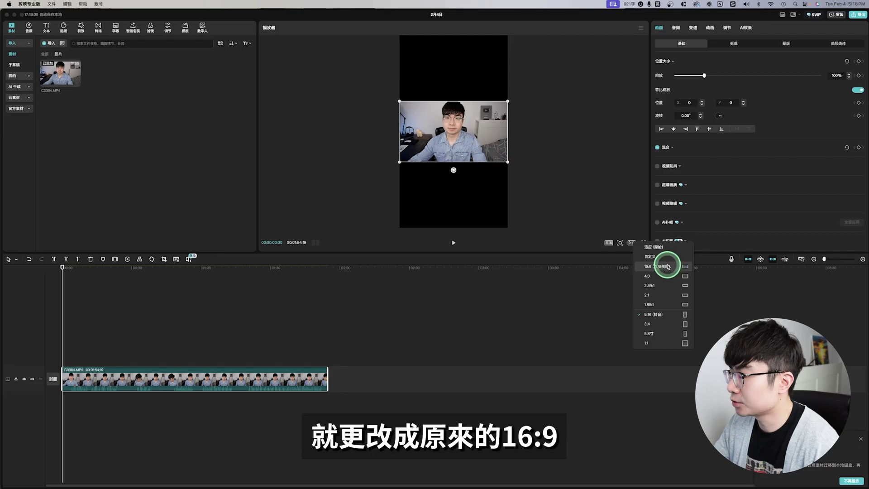
click(670, 268)
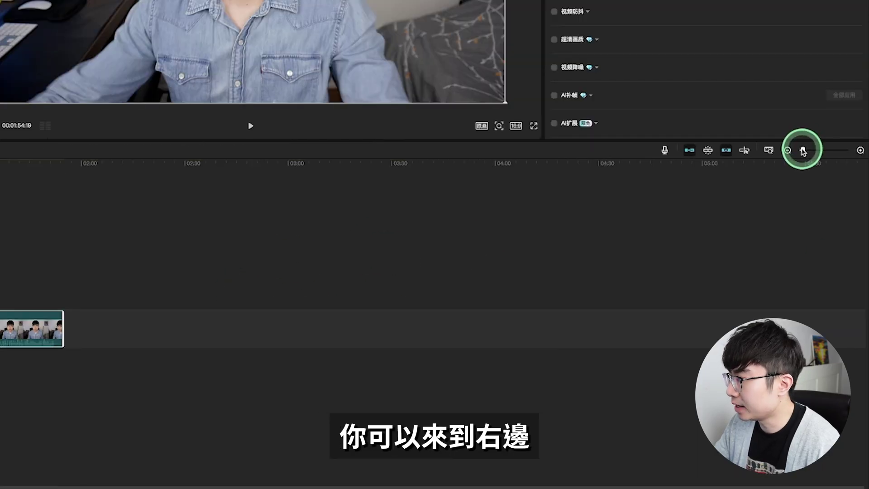
- Trim about 4 seconds off the start and about 3 seconds off the end of the timeline clip
drag(802, 150, 805, 150)
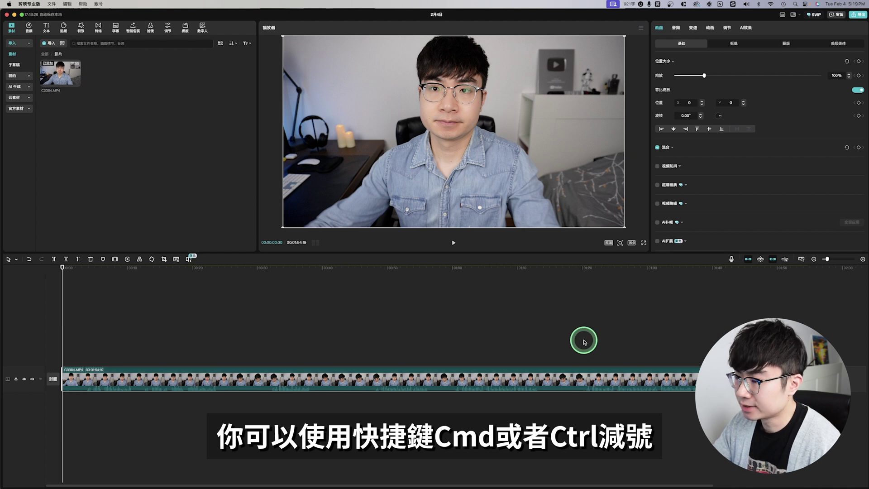
key(super+minus)
key(super+minus)
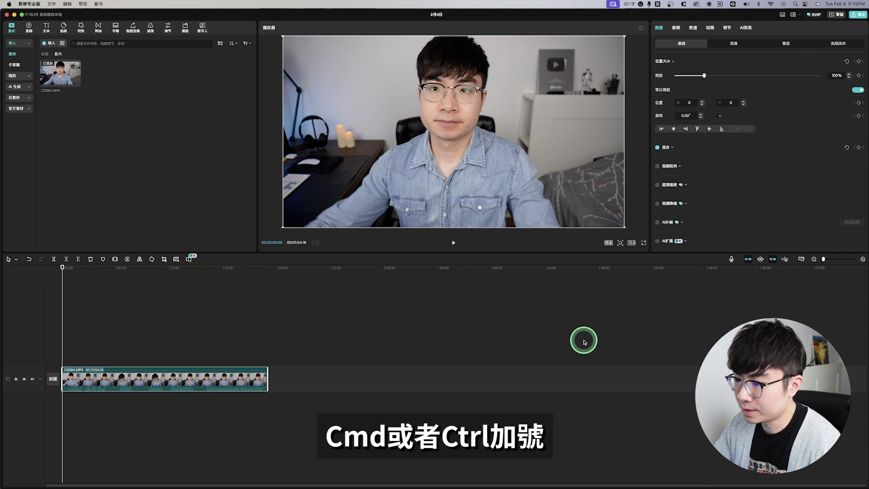
key(super+plus)
key(super+plus)
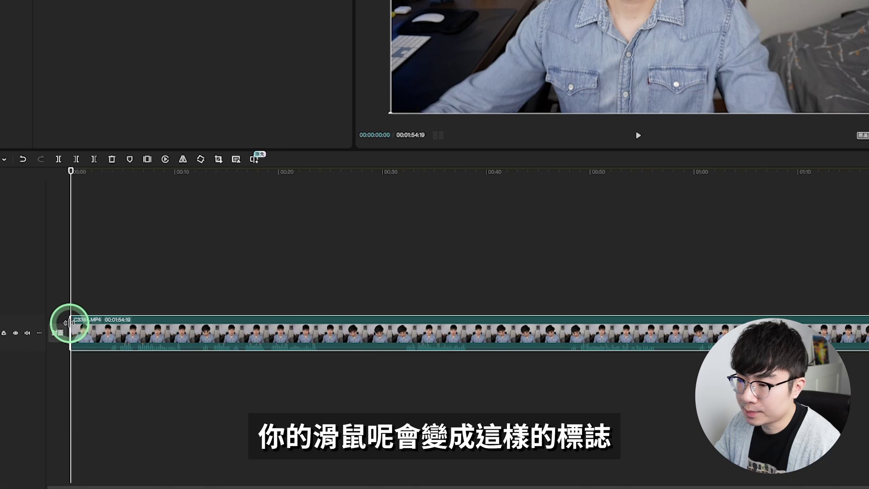
drag(70, 322, 110, 322)
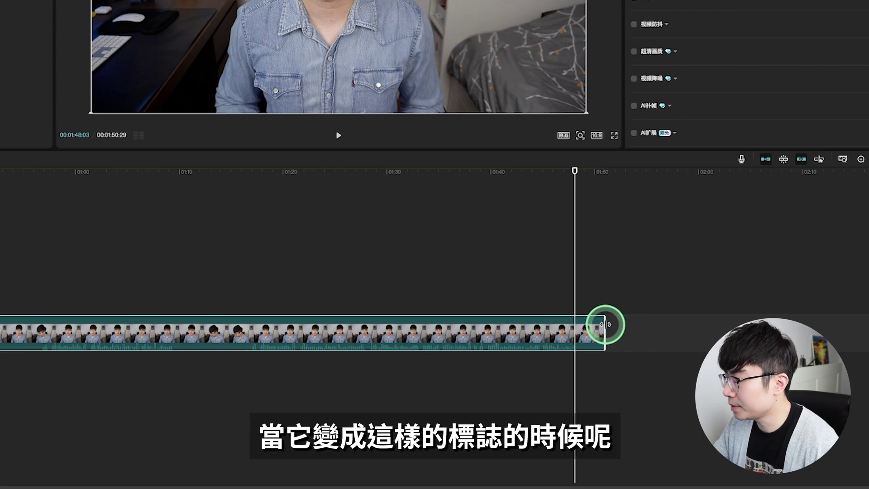
drag(604, 324, 573, 330)
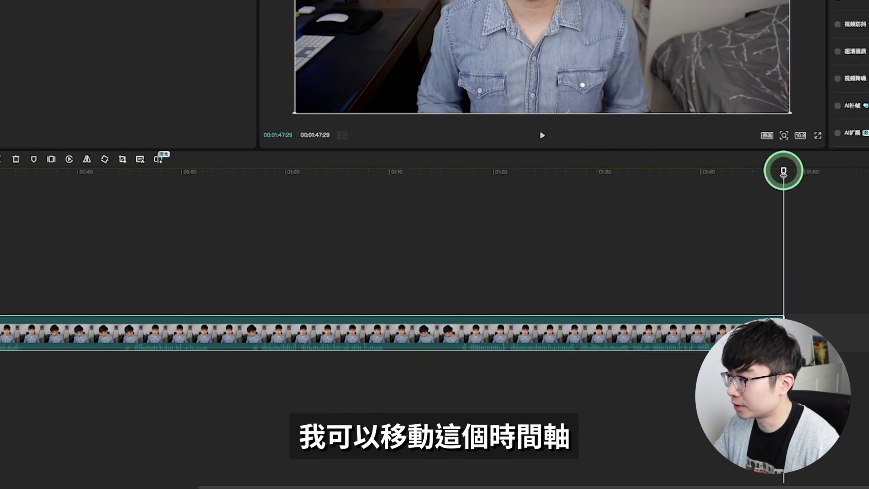
- Split the clip at 00:01:09:18 and 00:01:17:01 and delete the piece between the two cuts
drag(783, 171, 384, 244)
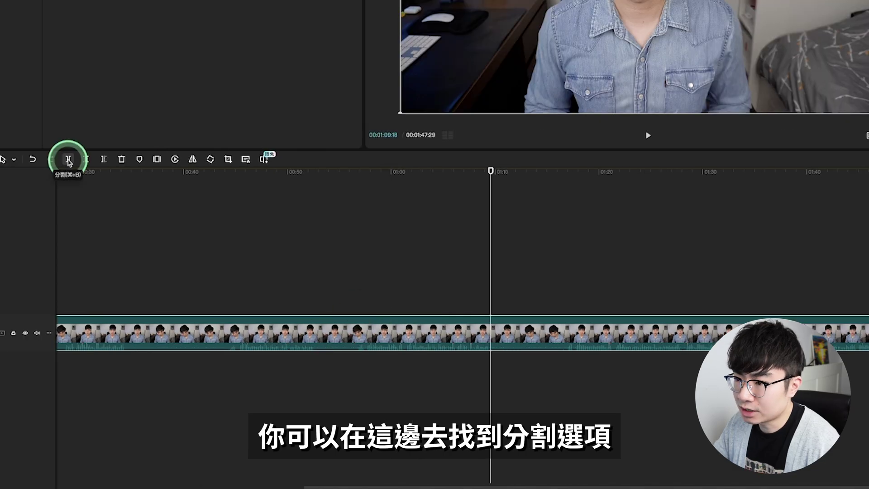
click(68, 159)
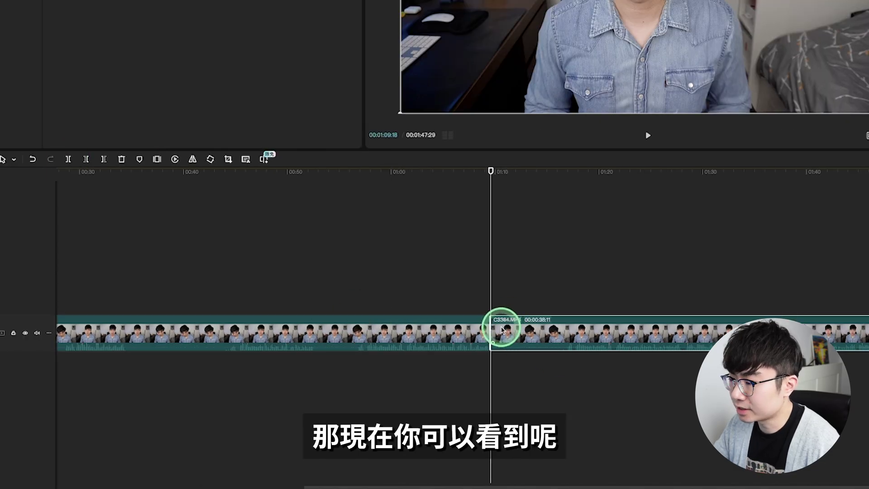
drag(561, 174, 568, 177)
click(73, 159)
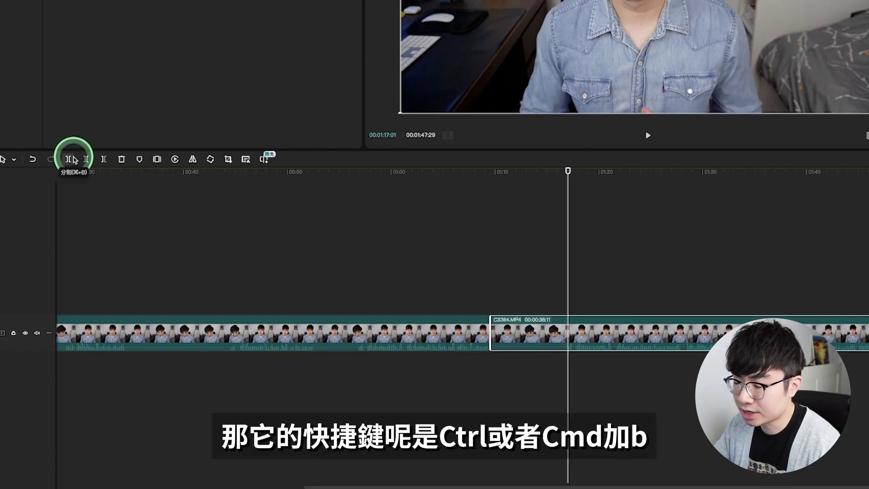
click(74, 159)
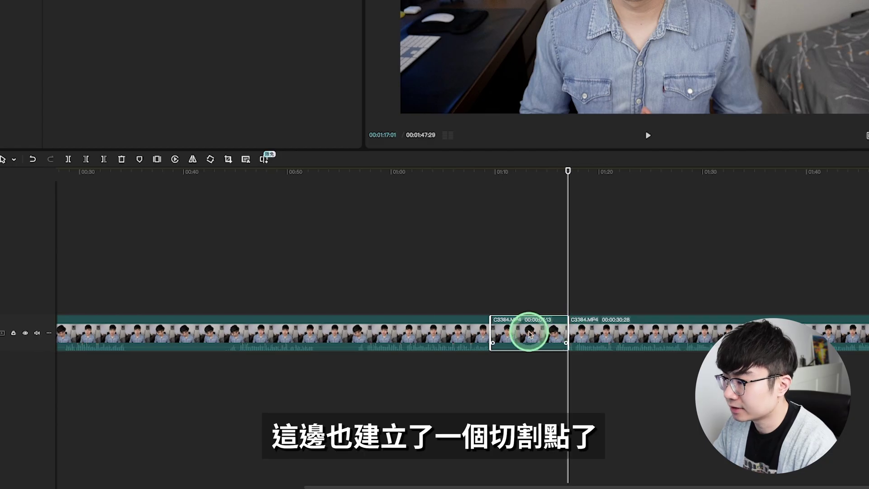
click(542, 330)
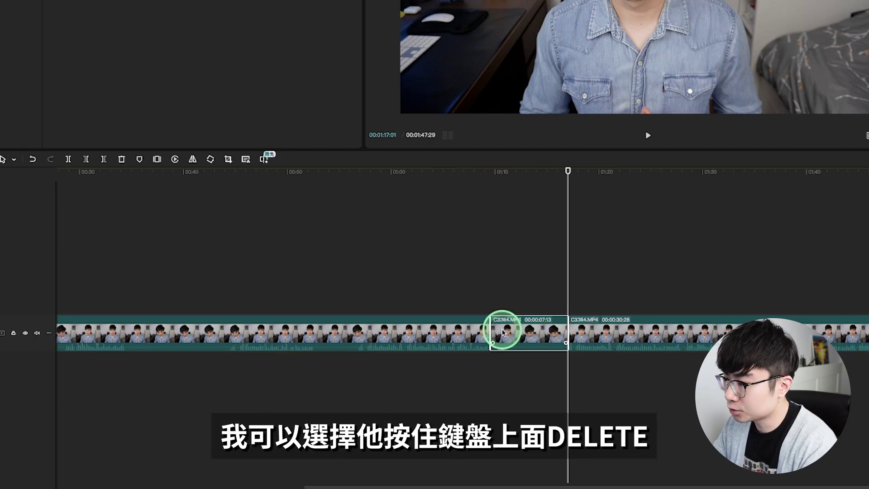
key(Delete)
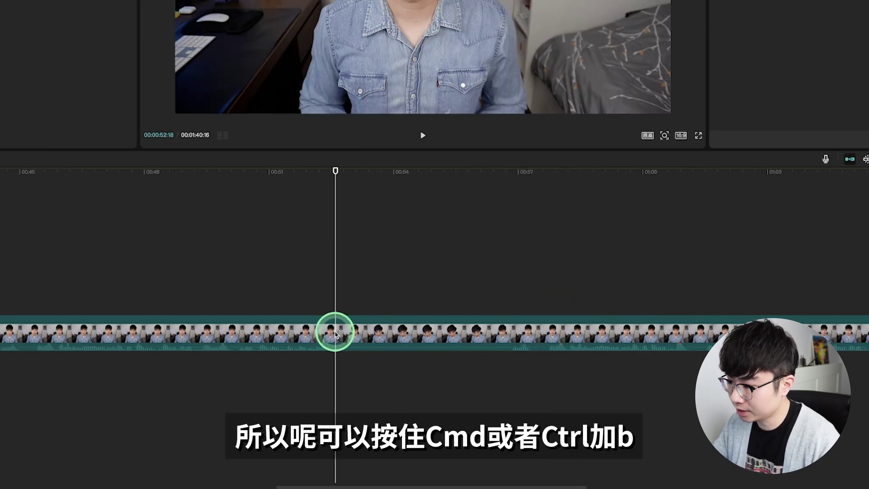
- Split the clip at 00:00:52:18 and trim away the footage from that cut up to 00:00:56:24
key(ctrl+b)
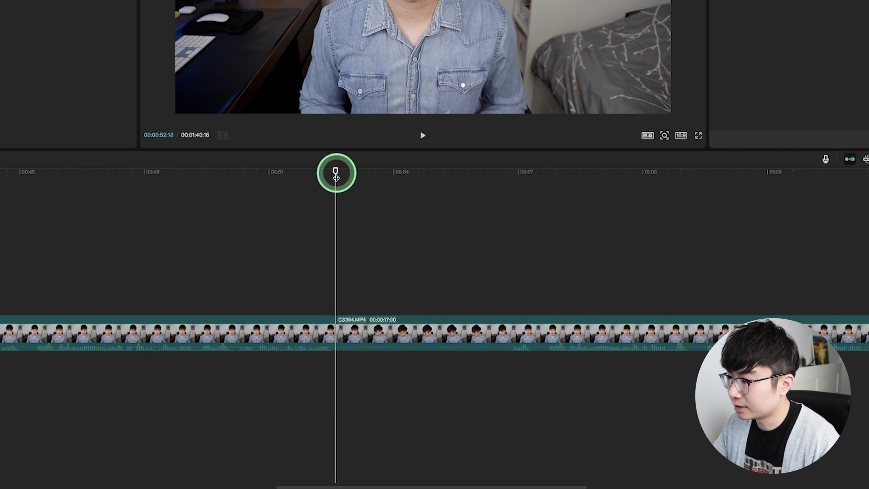
drag(337, 171, 508, 178)
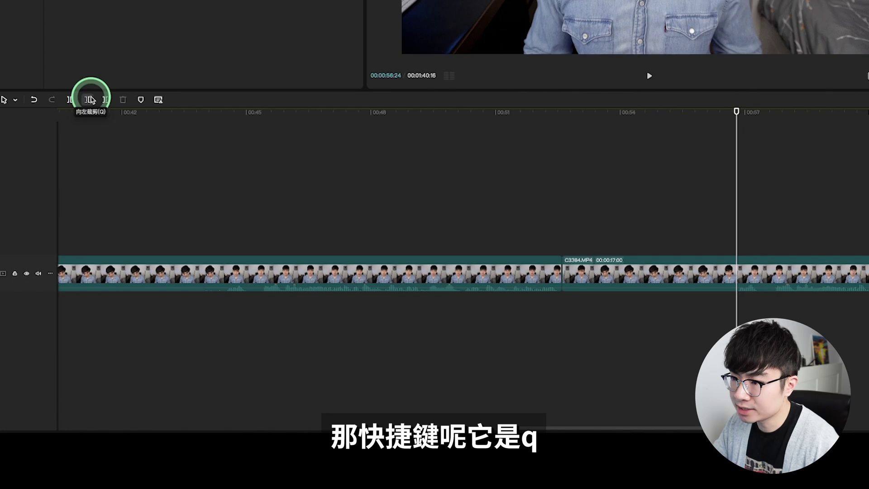
click(90, 99)
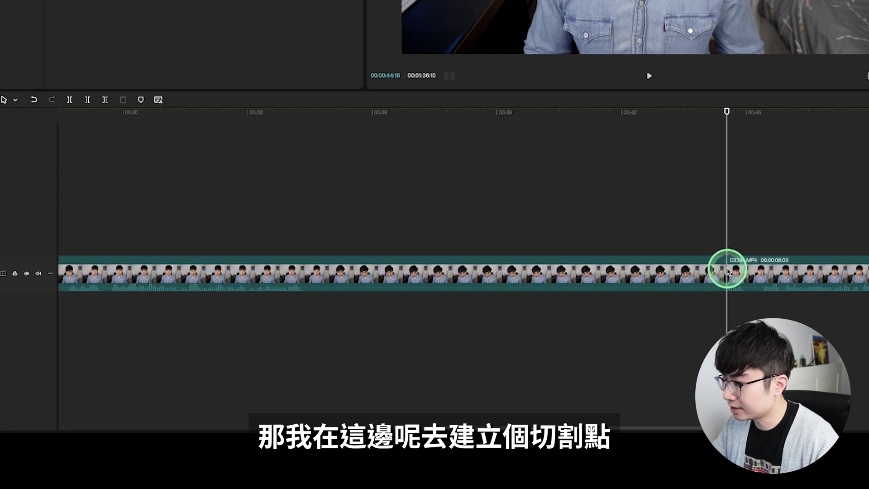
- Split the clip at 00:00:44:16 and trim away the footage from 00:00:34:12 up to that cut
key(ctrl+b)
click(304, 252)
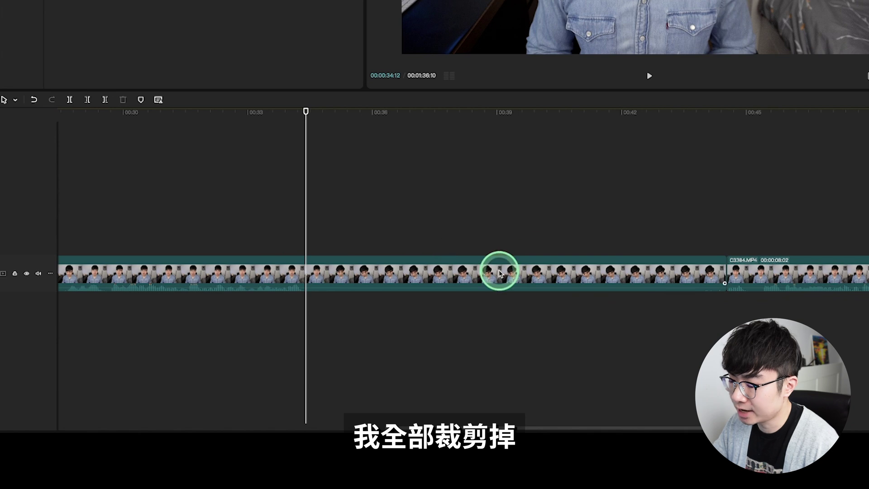
key(w)
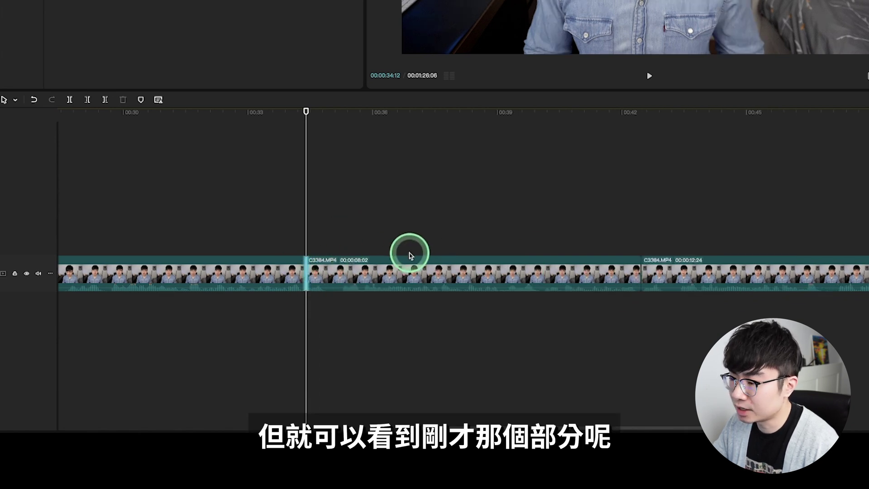
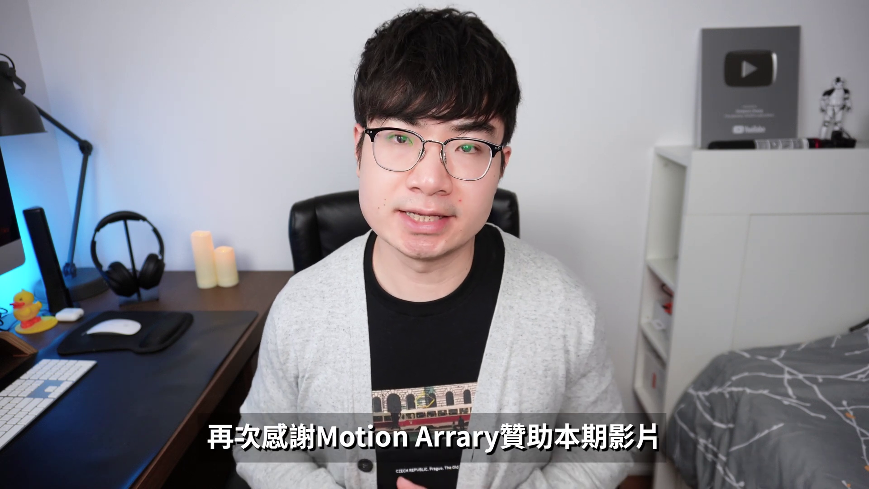
- Mark the B-roll camera clip from about 00:00:23 to 00:01:27 and place that range above the talking-head clips at about 00:00:04
click(251, 70)
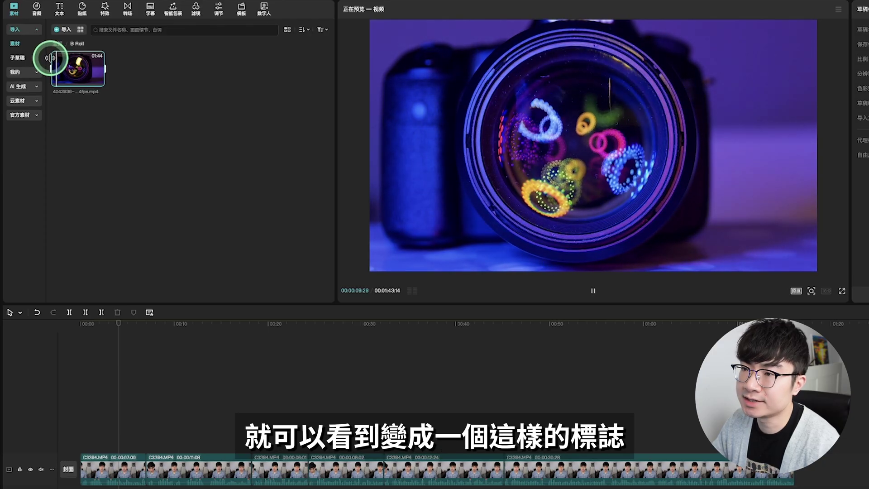
key(space)
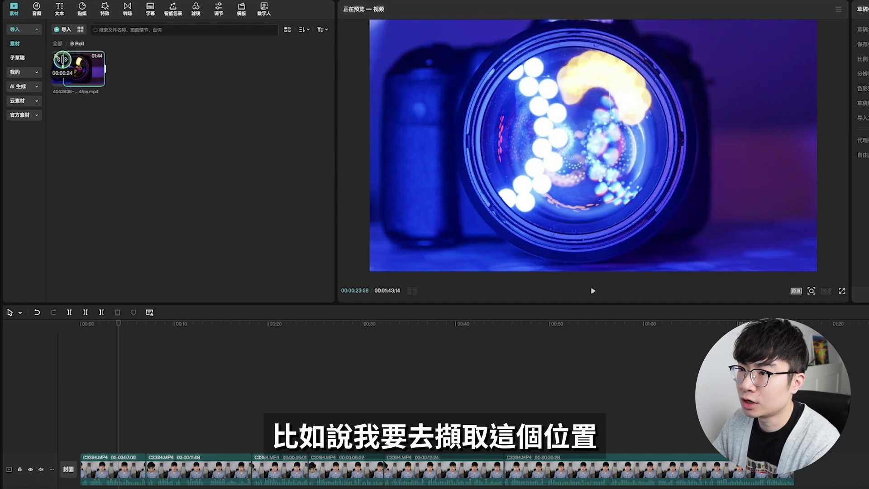
mouse_move(63, 59)
mouse_down()
mouse_move(104, 58)
mouse_move(84, 51)
mouse_move(66, 70)
mouse_up()
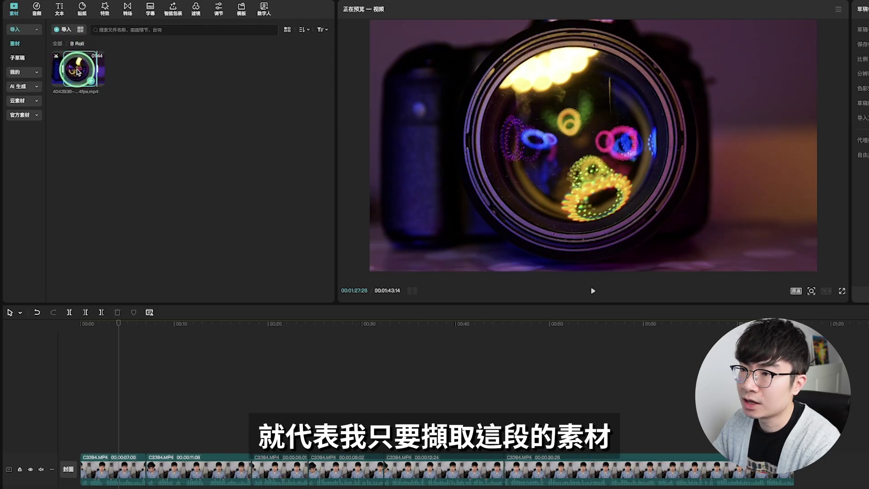
drag(81, 70, 101, 439)
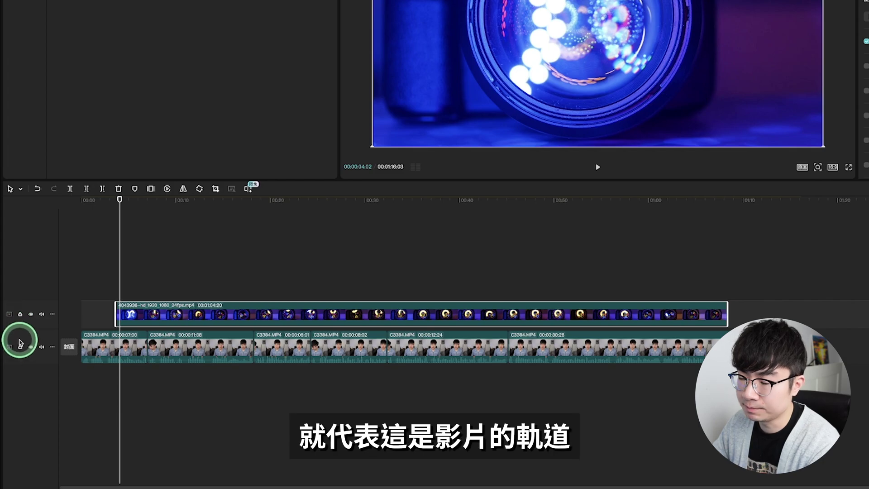
- Hide the B-roll track and undo the hiding
click(31, 315)
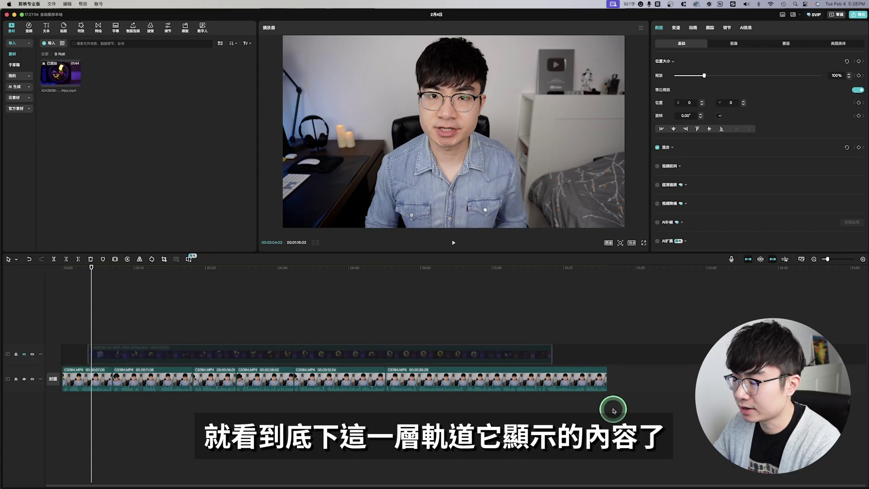
key(super+z)
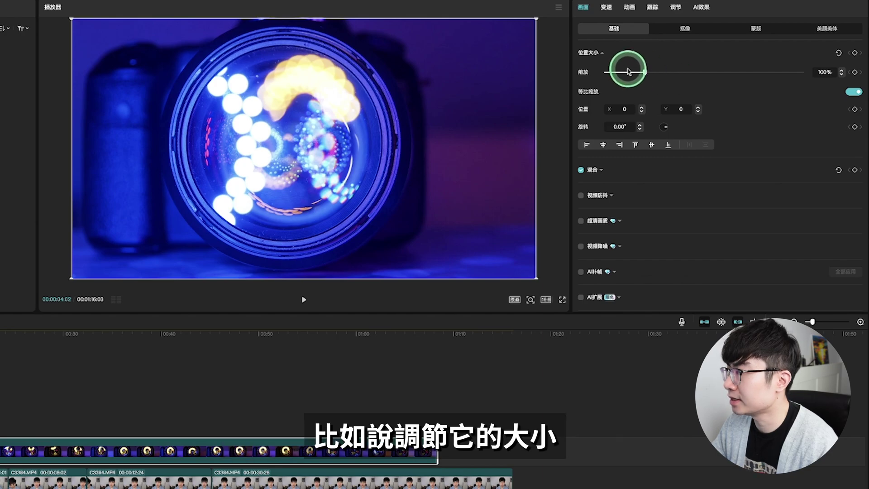
- Transform the B-roll overlay to 27% scale at X 1256, Y 117 with a rotation of 3.23°
drag(645, 73, 622, 77)
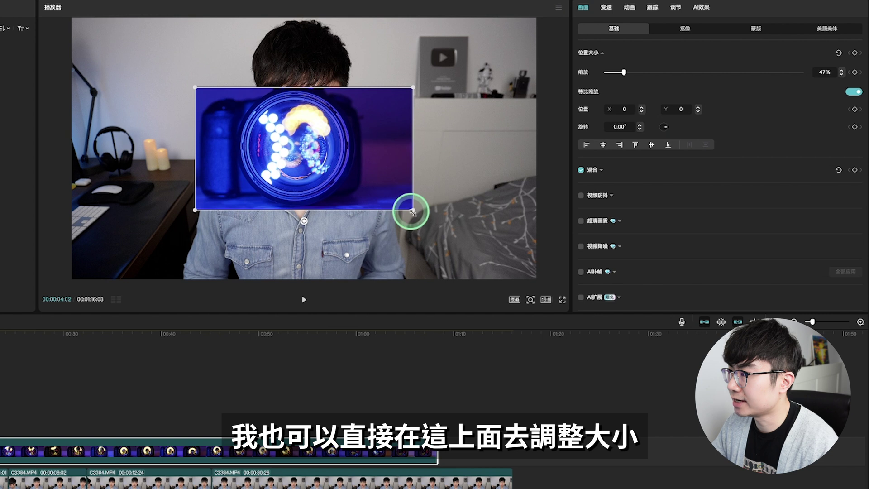
drag(413, 211, 486, 147)
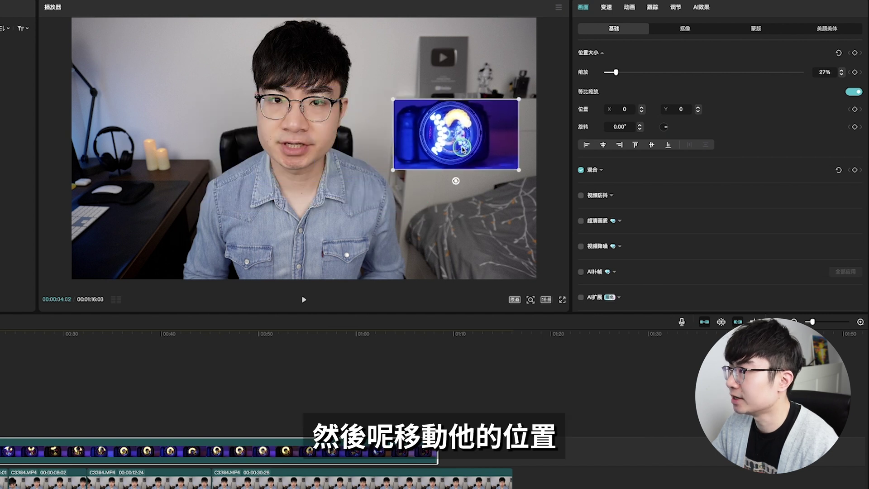
click(640, 131)
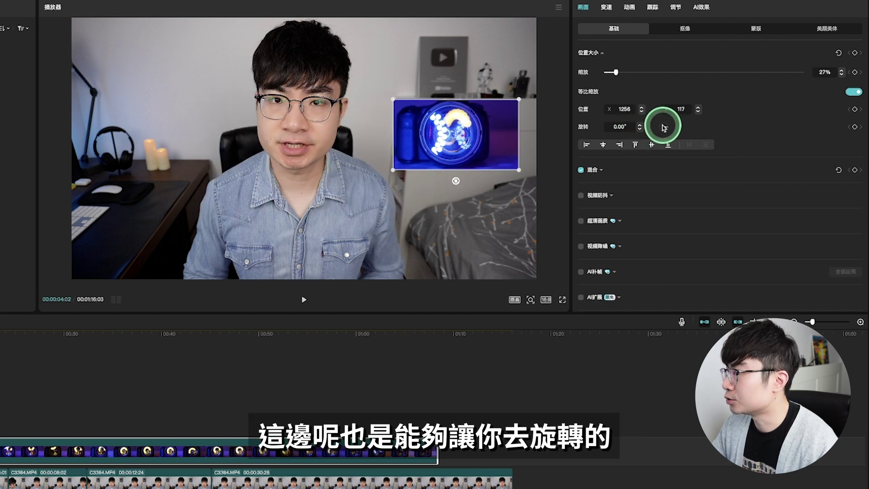
drag(667, 131, 666, 125)
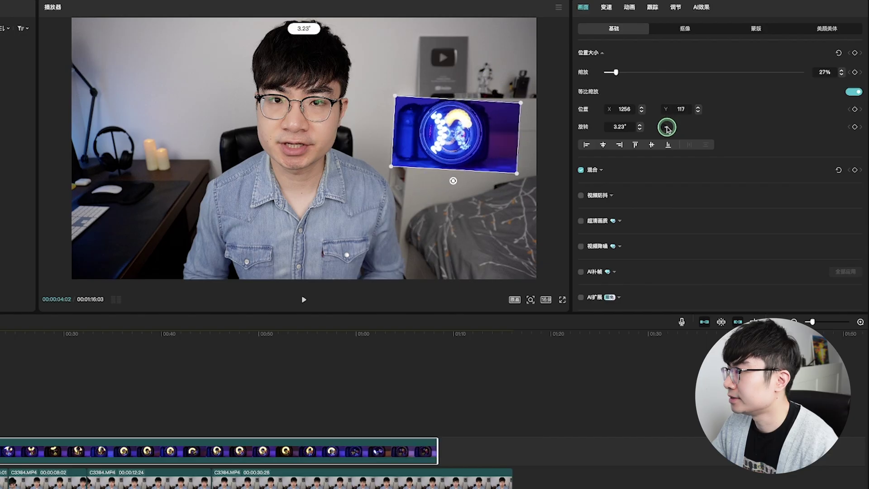
- Apply the 便利贴 entrance animation to the B-roll overlay
scroll(676, 196, down, 5)
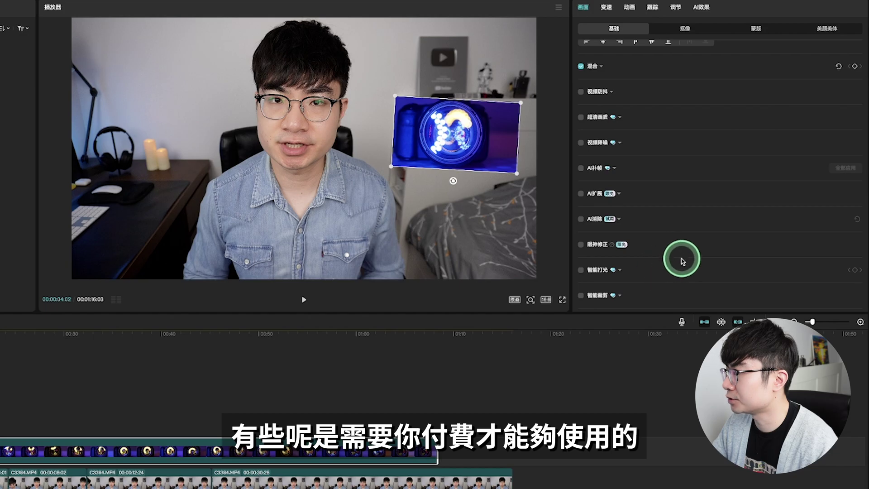
click(629, 7)
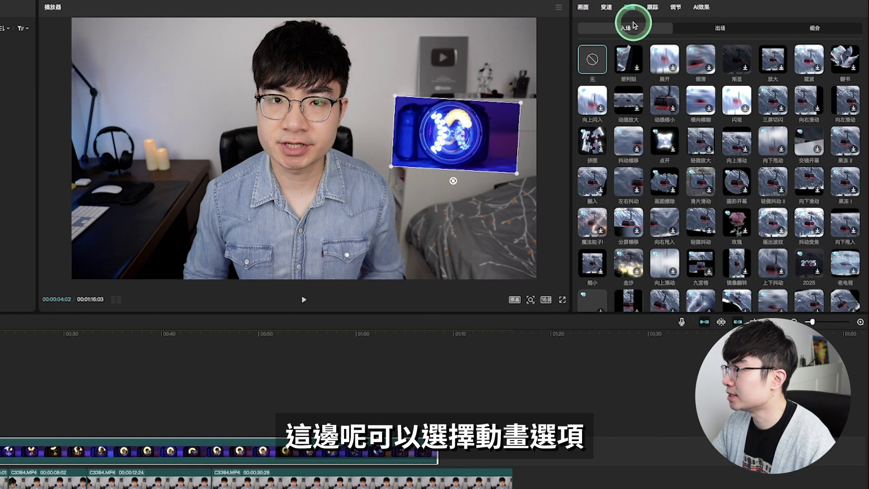
click(627, 61)
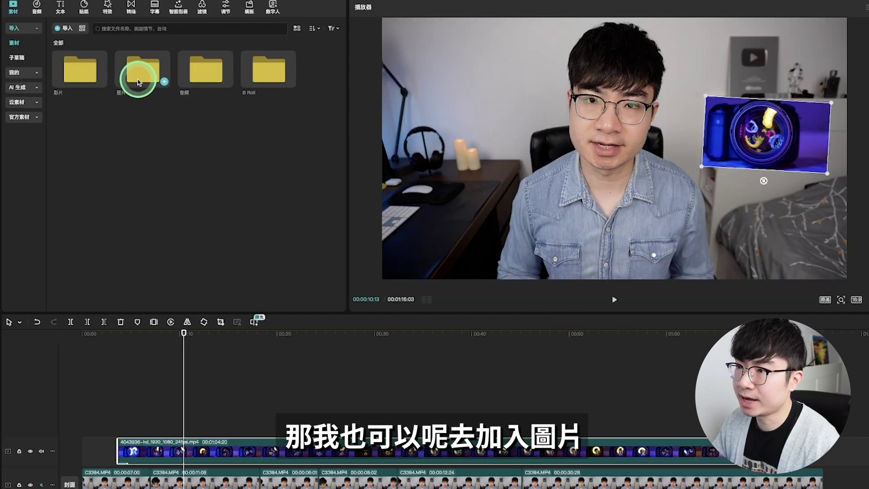
- Add the mountain picture from the 图片 folder above the B-roll at about 00:00:10, scaled down in the frame's upper-left area
double_click(138, 82)
drag(78, 68, 178, 409)
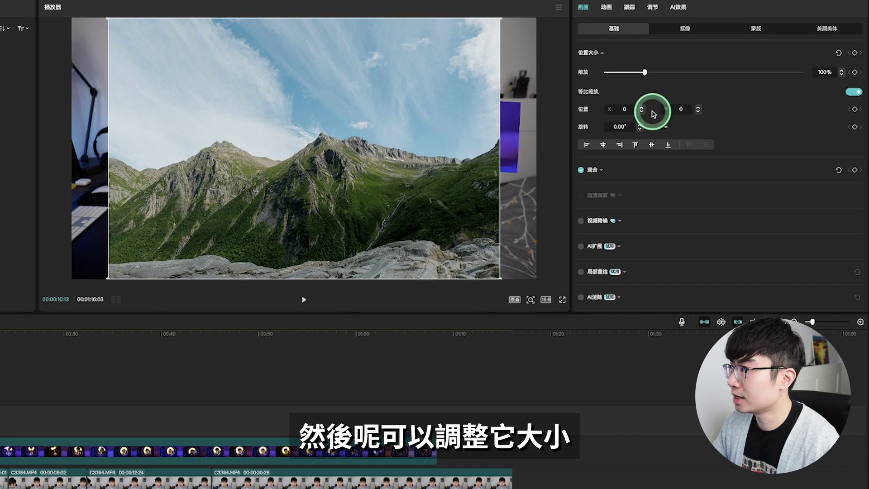
drag(642, 72, 620, 76)
drag(344, 163, 237, 88)
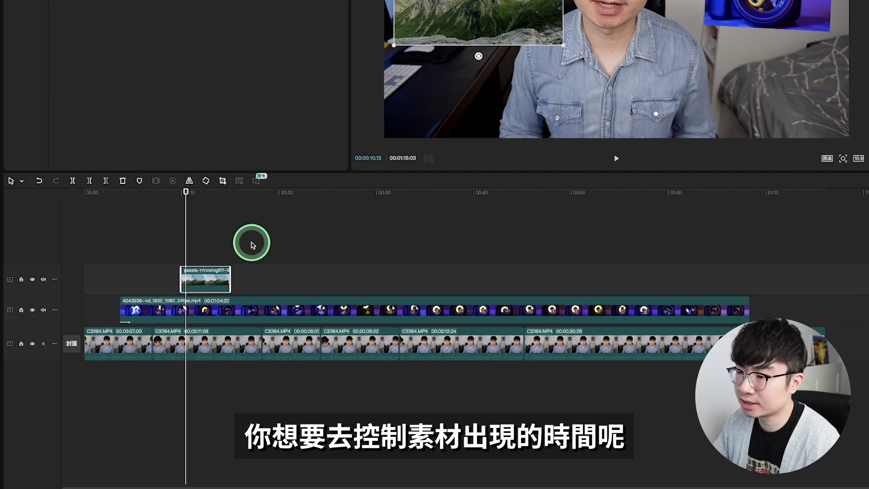
- Stretch the picture clip so it runs from the start of the timeline to just past the last talking-head clip
drag(185, 284, 84, 281)
drag(234, 272, 851, 278)
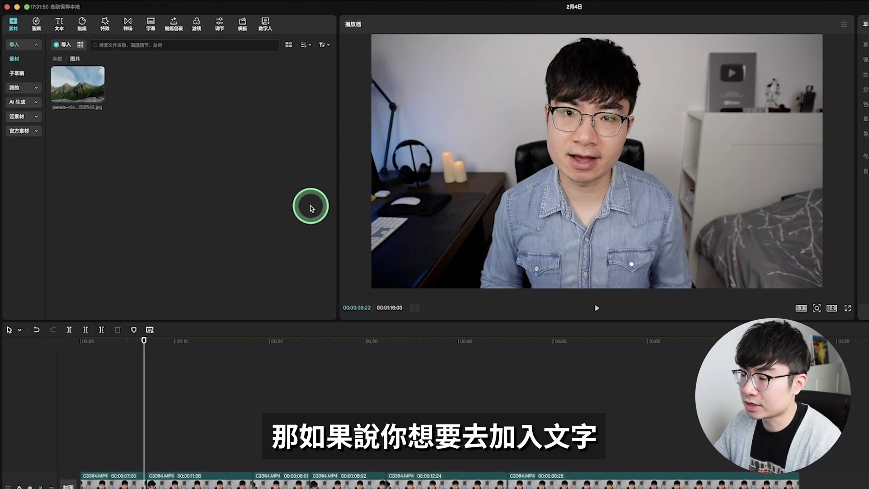
- Examine the text options: the default text, the 综艺感 and 国风 fancy-text styles, and the 美食 text templates
click(60, 25)
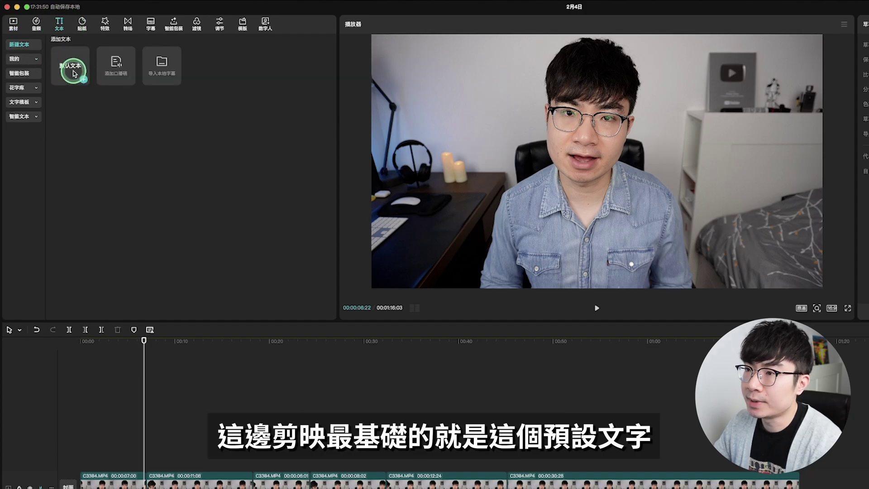
click(73, 72)
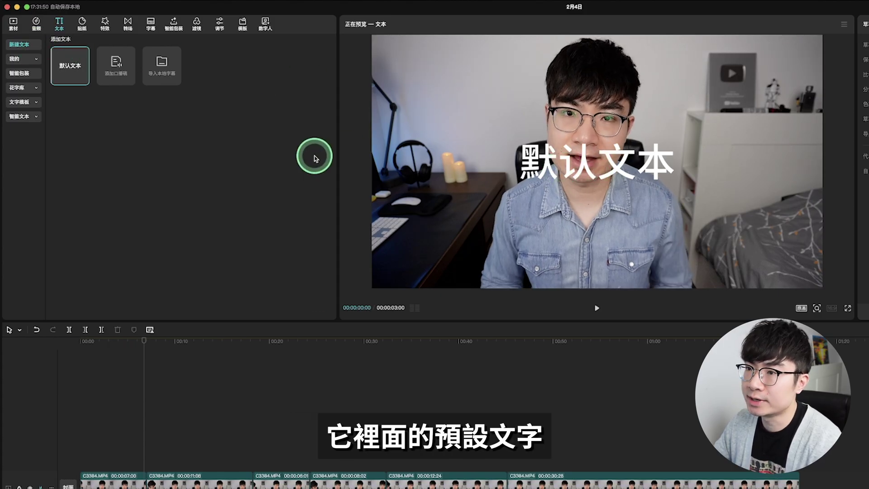
click(38, 88)
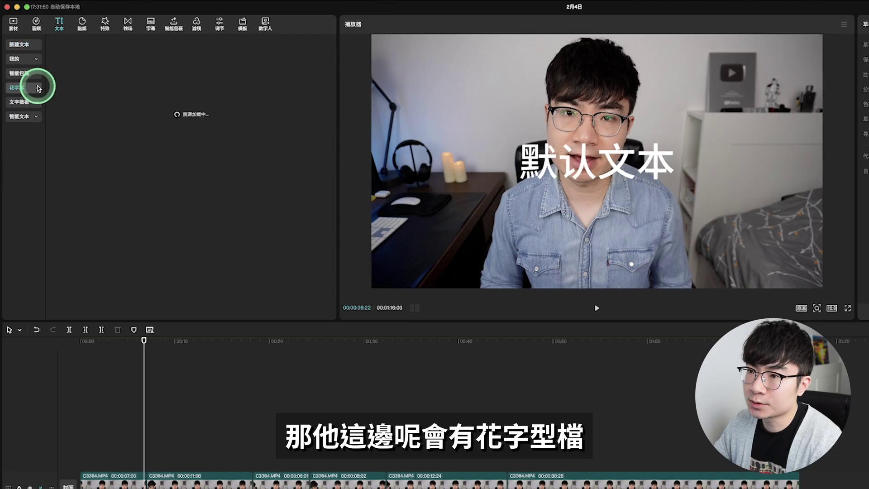
scroll(172, 131, down, 2)
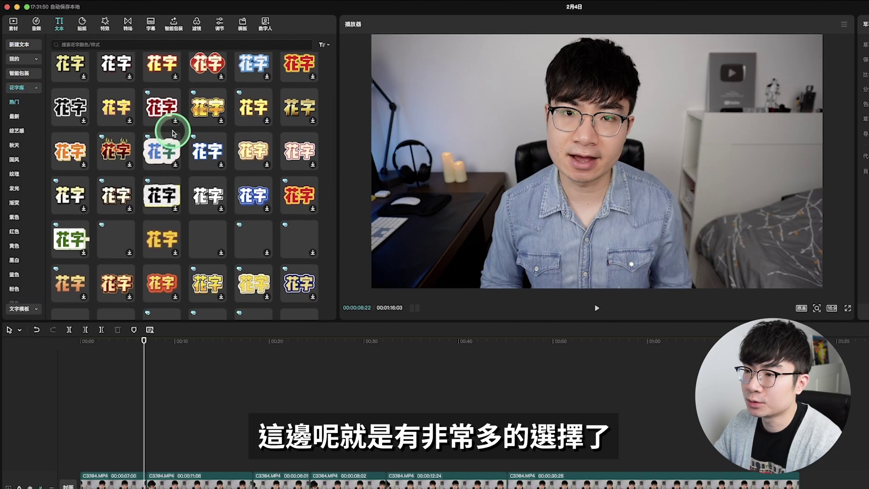
scroll(172, 133, up, 5)
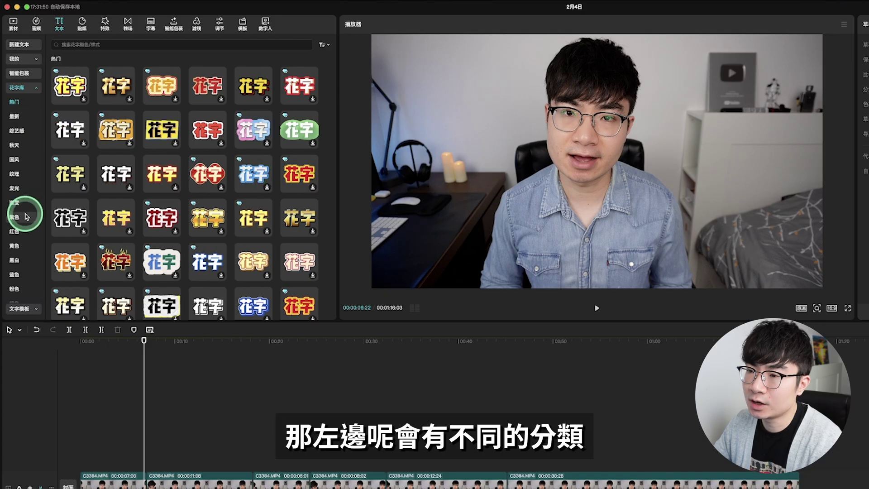
click(23, 130)
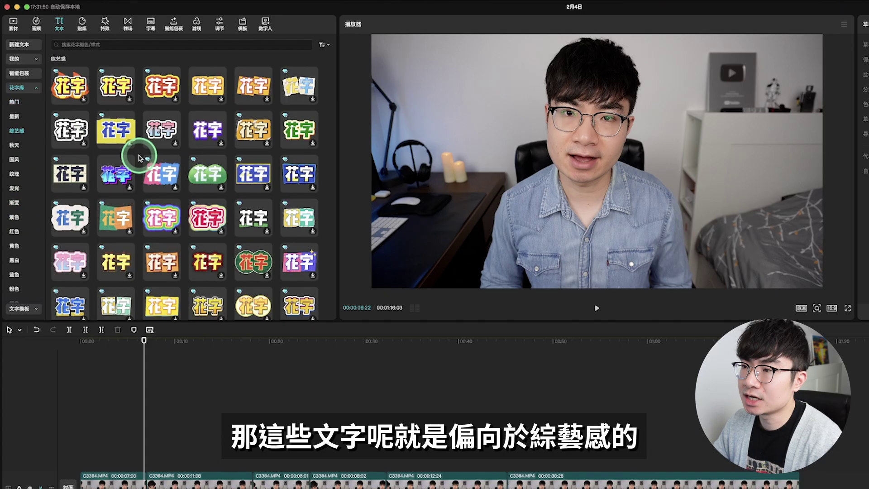
click(27, 161)
click(36, 87)
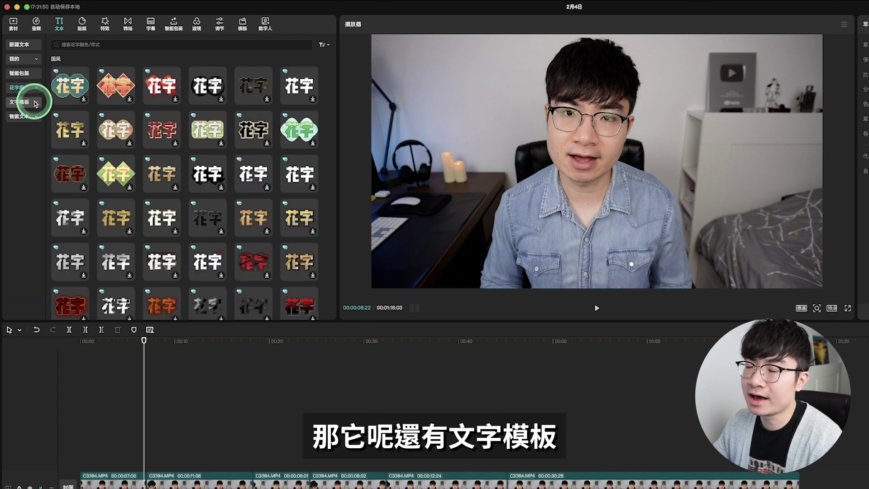
click(36, 104)
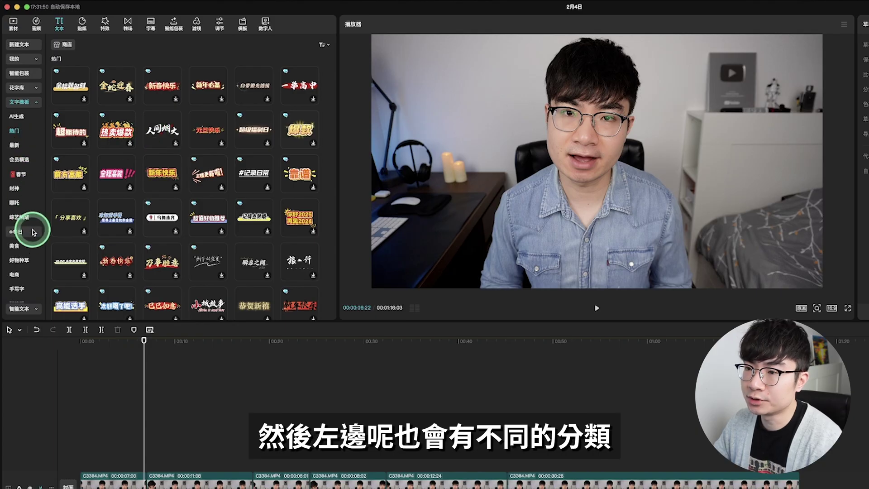
click(27, 246)
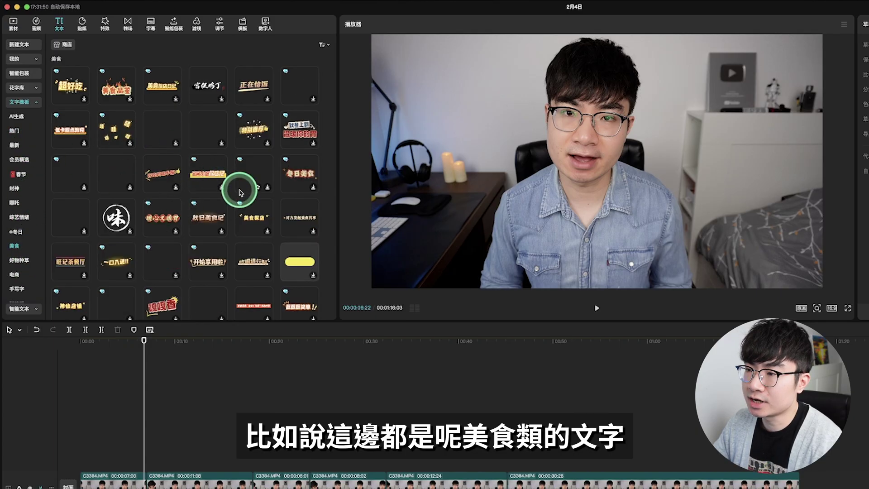
scroll(239, 192, down, 5)
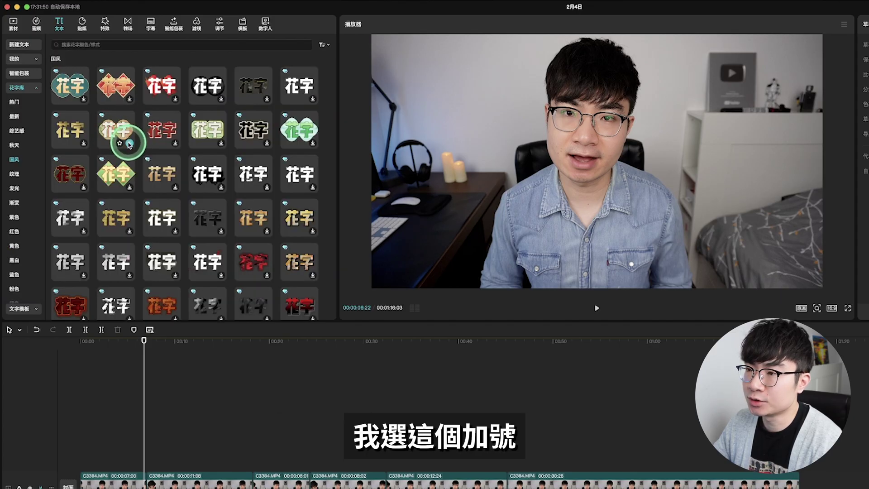
- Add the 国风 fancy text with round patterned backgrounds at 00:00:06:22 and change its wording to 點擊訂閱
click(130, 144)
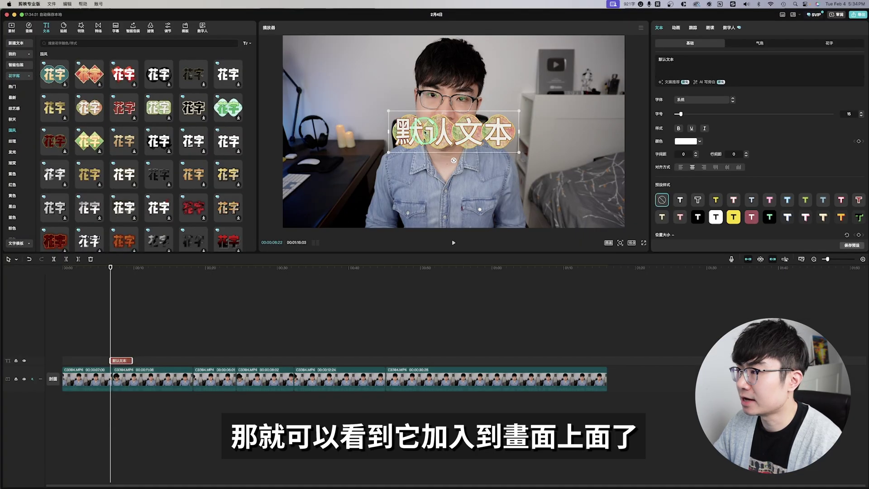
double_click(458, 134)
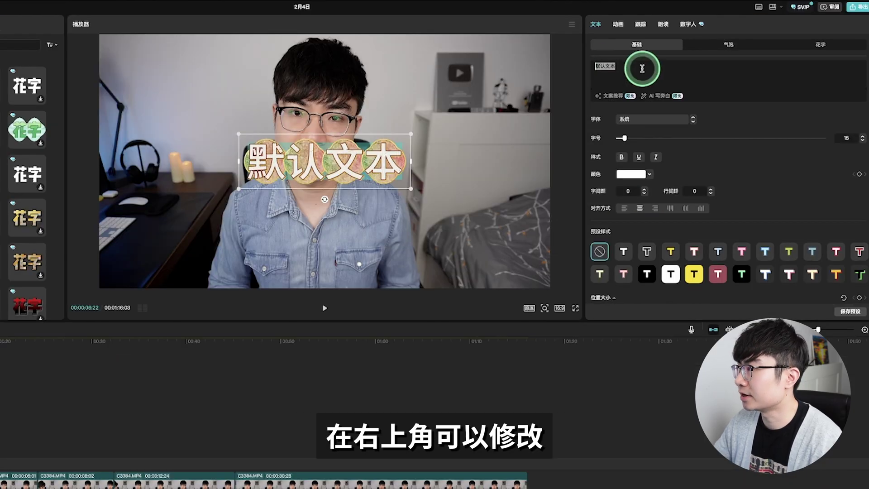
text(點擊訂閱)
click(352, 163)
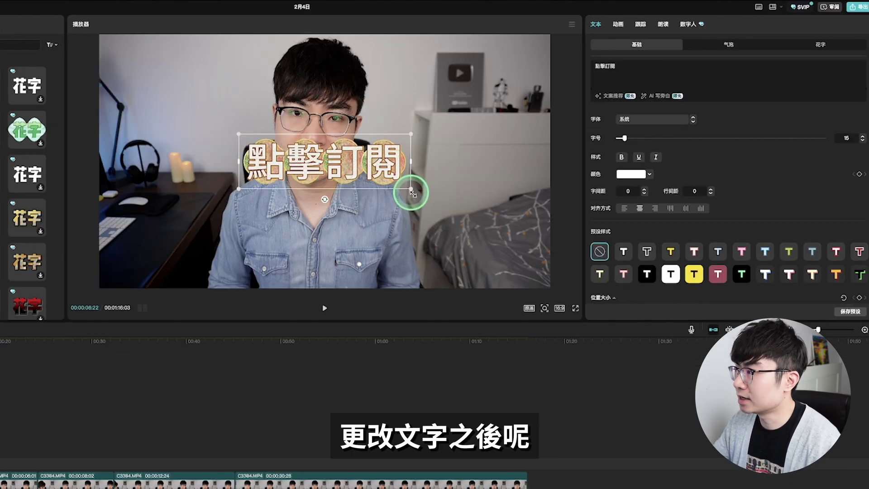
- Scale the 點擊訂閱 title to 83% and move it to the right of the speaker's head, using the 系统 font
drag(409, 190, 393, 181)
drag(344, 172, 489, 168)
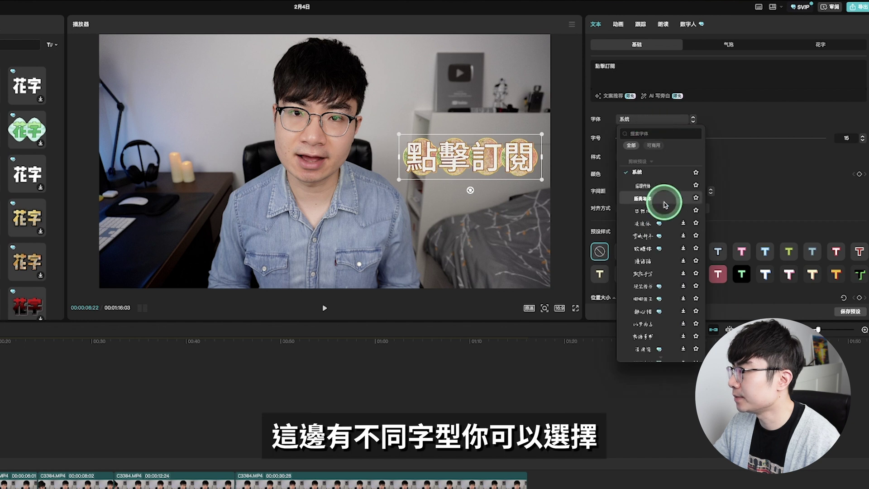
click(639, 172)
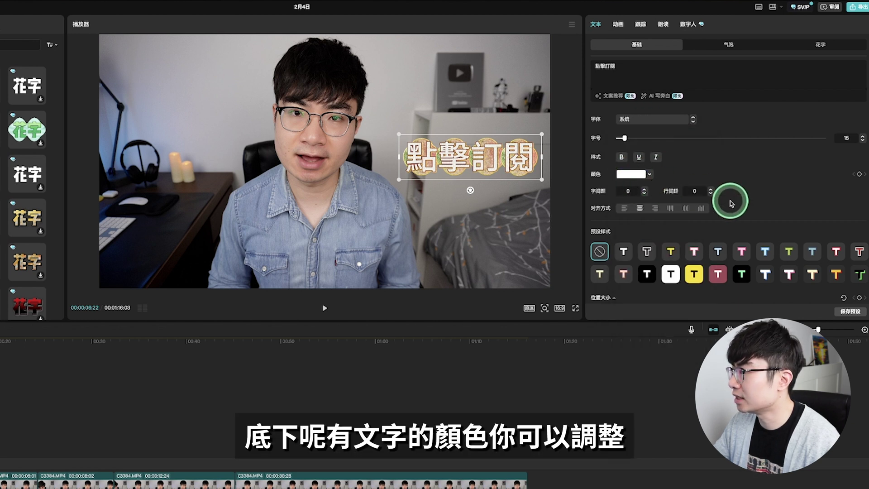
- Apply the 金粉飘落 entrance animation to the 點擊訂閱 title
scroll(706, 196, down, 2)
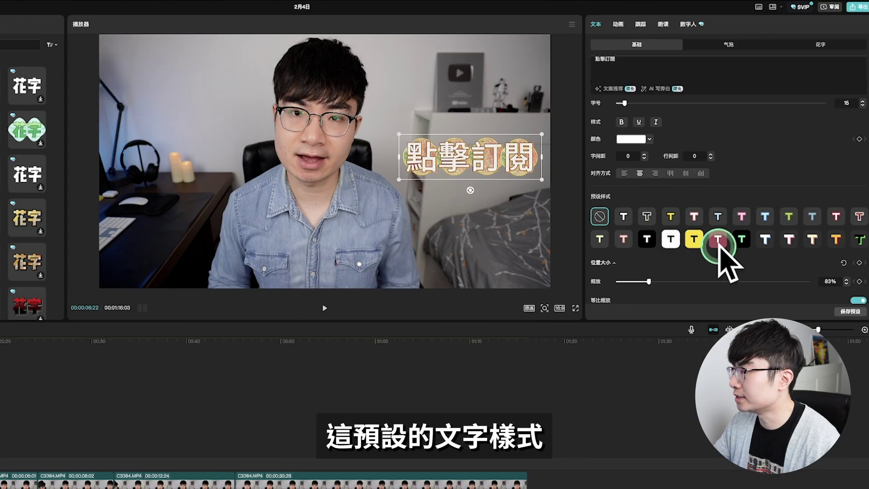
scroll(717, 254, up, 2)
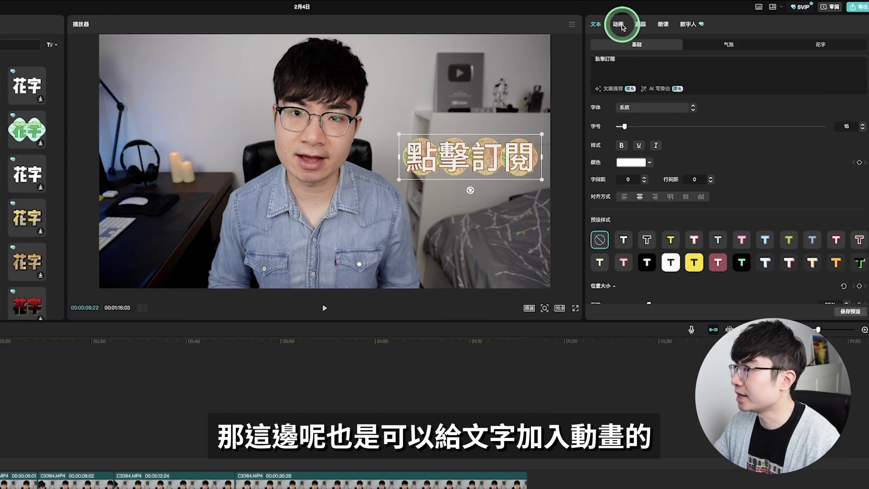
click(621, 26)
click(678, 95)
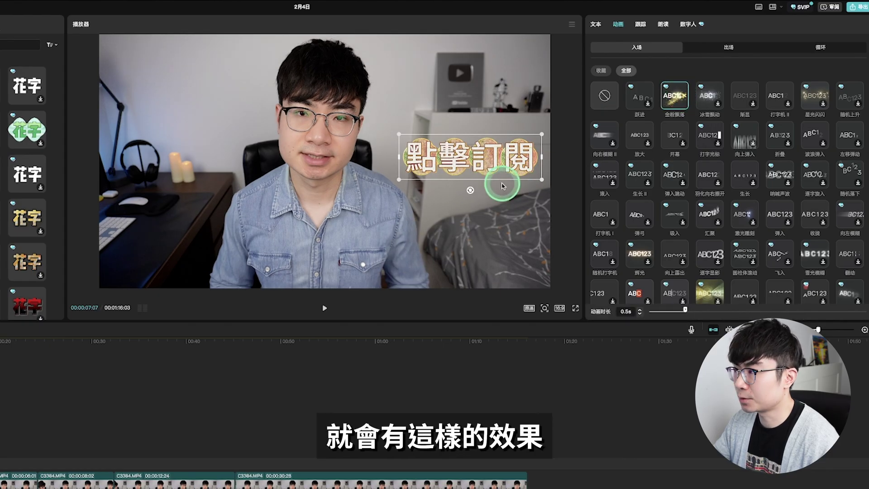
click(0, 462)
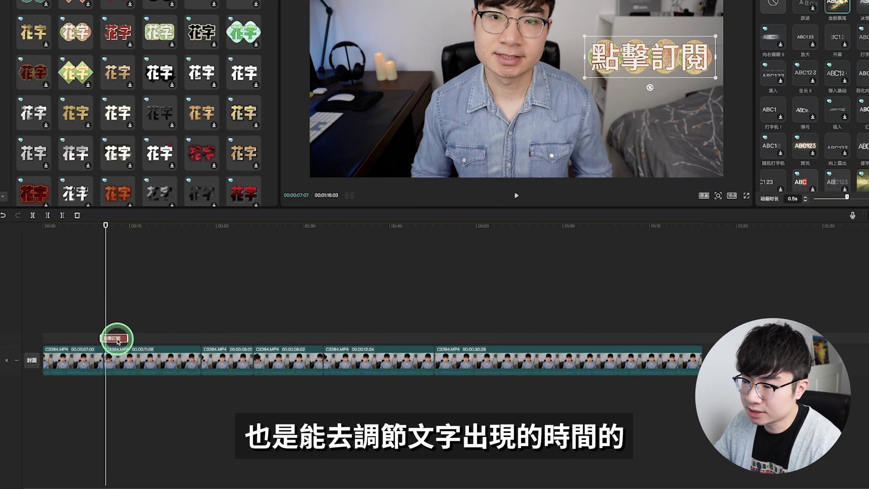
- Extend the 點擊訂閱 title so it lasts until the end of the second talking-head clip
drag(117, 340, 201, 338)
click(139, 341)
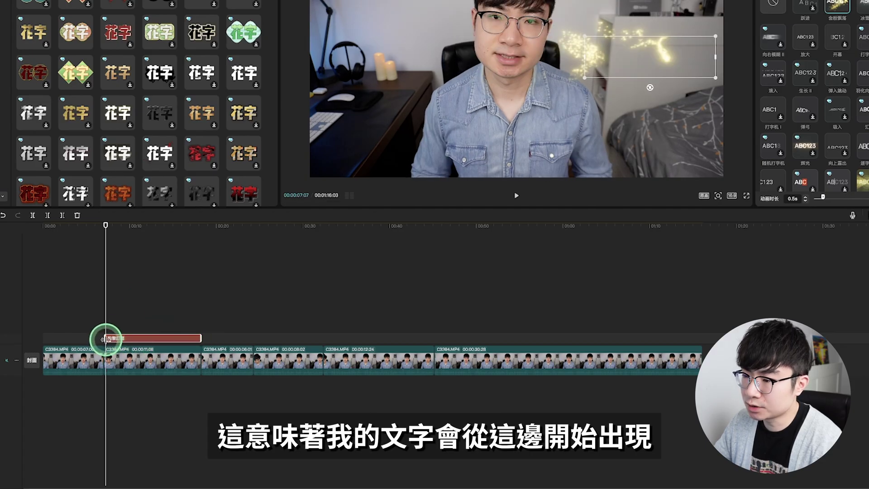
click(192, 345)
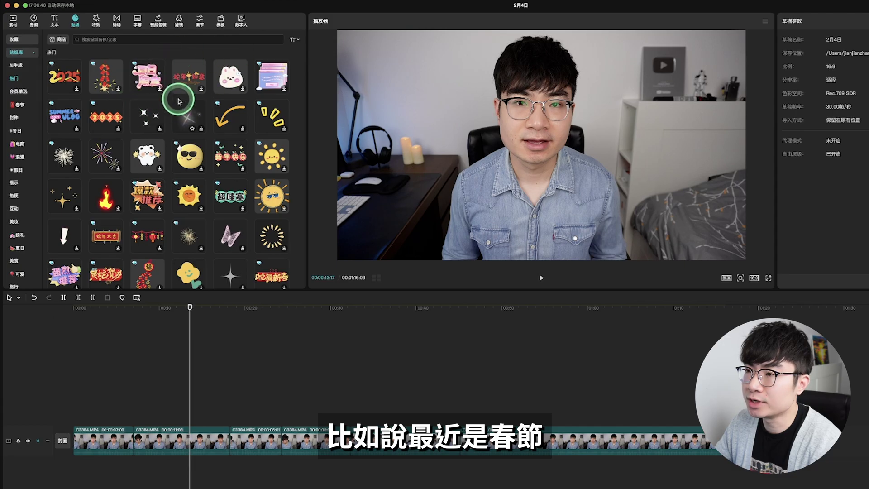
- Add the 蛇年如意 sticker at 00:00:13:17, move it beside the speaker over the white cabinet, and apply the 向右滑动 entrance animation
click(190, 79)
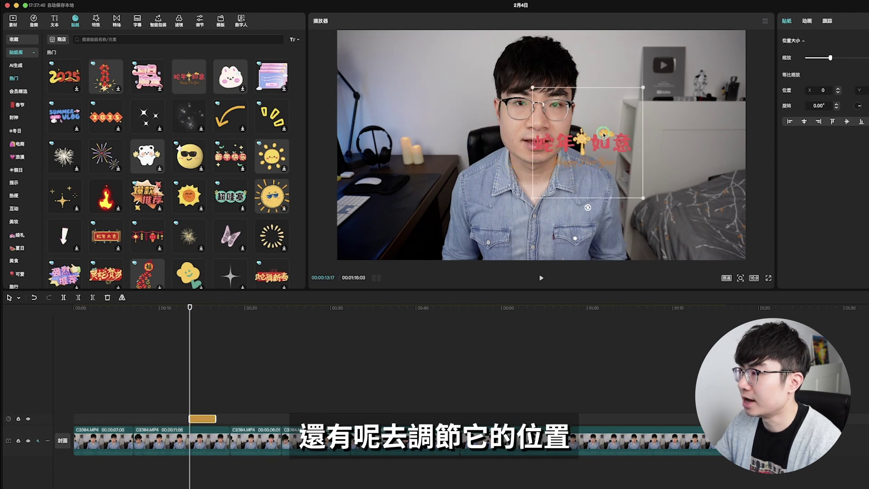
drag(615, 121, 701, 119)
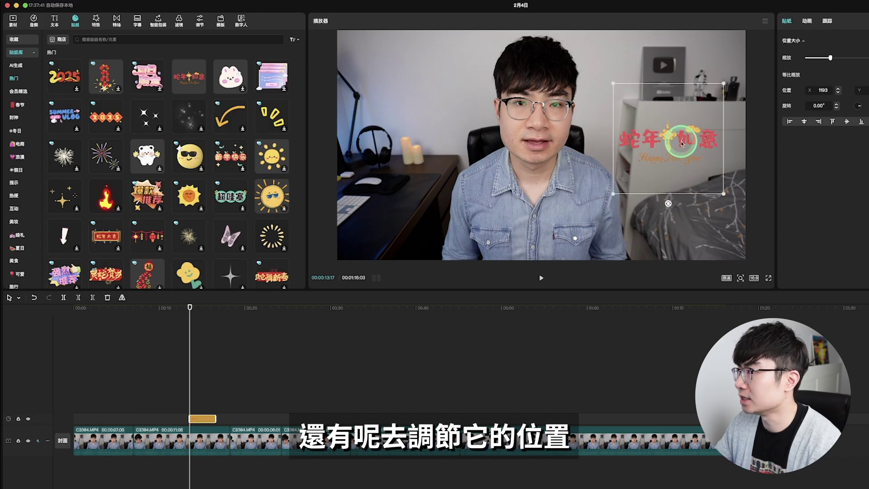
click(807, 24)
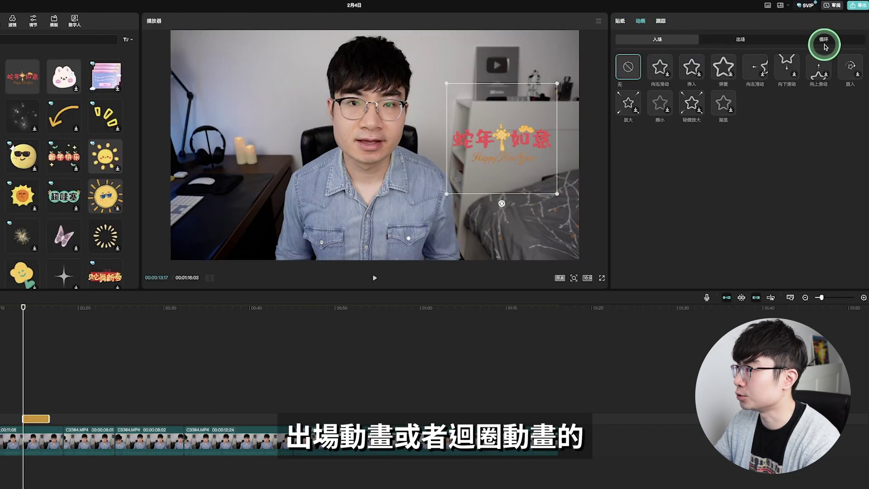
click(660, 70)
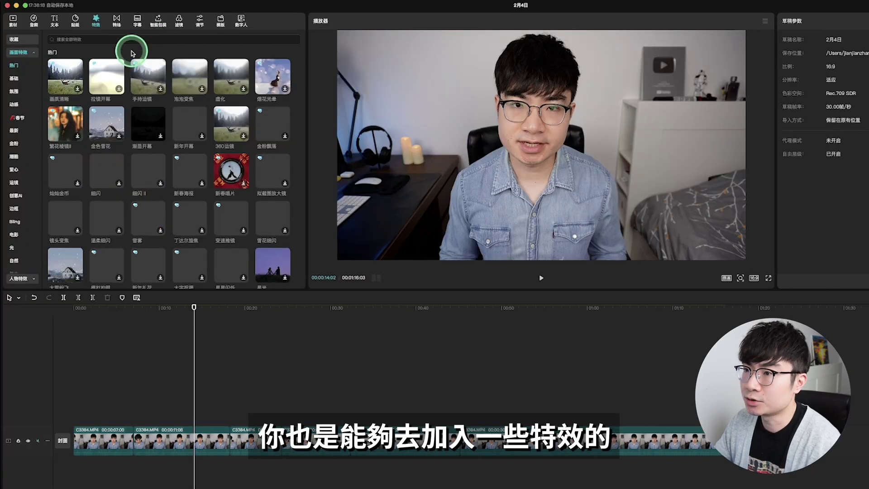
- Add the 烟花光晕 video effect around 00:00:14:02 and extend it to the end of the video
scroll(137, 84, down, 1)
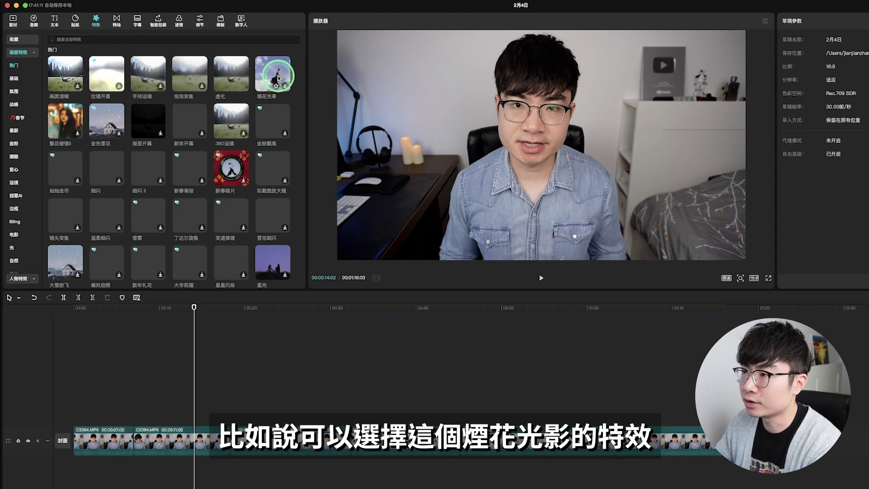
click(276, 78)
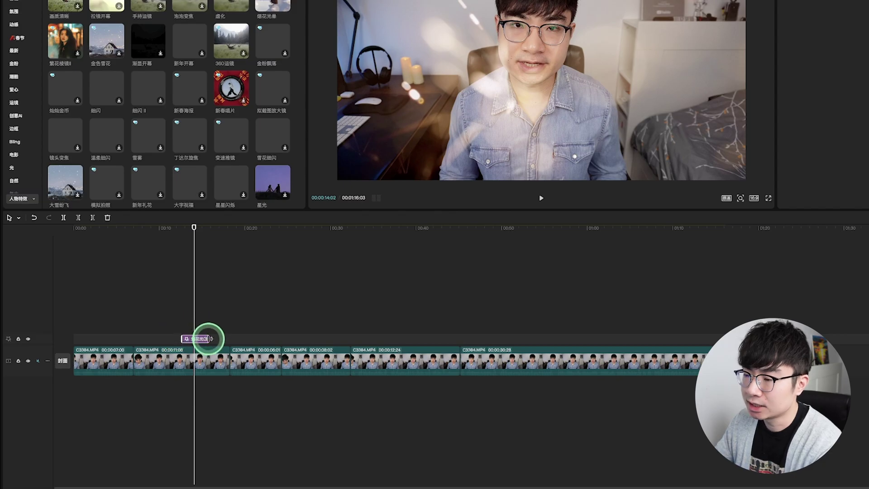
drag(210, 338, 723, 339)
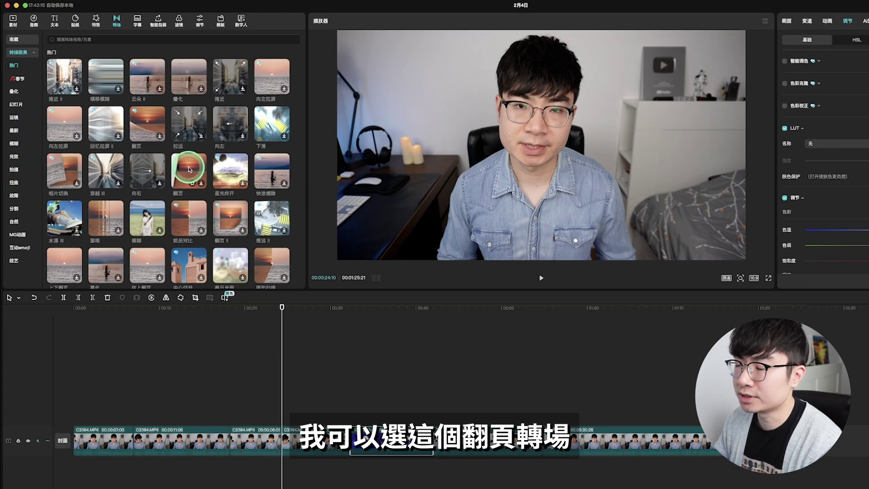
- Insert the 翻页 transition between the talking-head clip and the camera-lens B-roll clip and preview it
drag(188, 169, 332, 445)
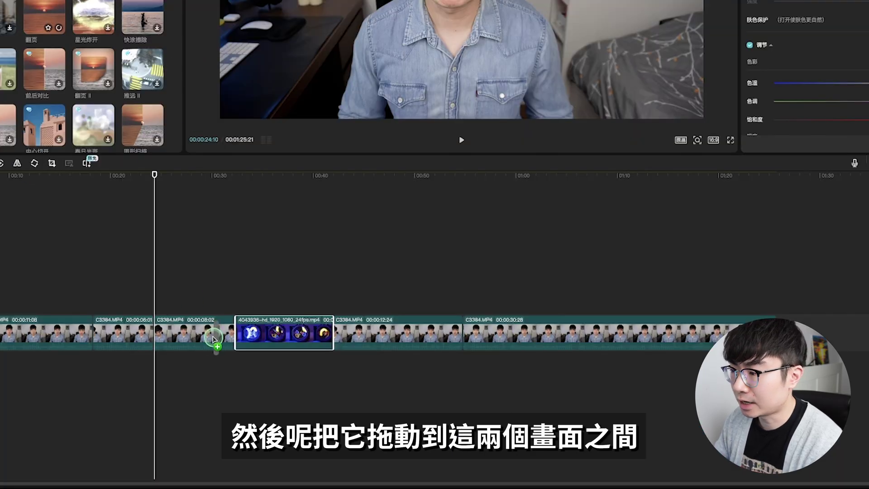
drag(232, 334, 233, 333)
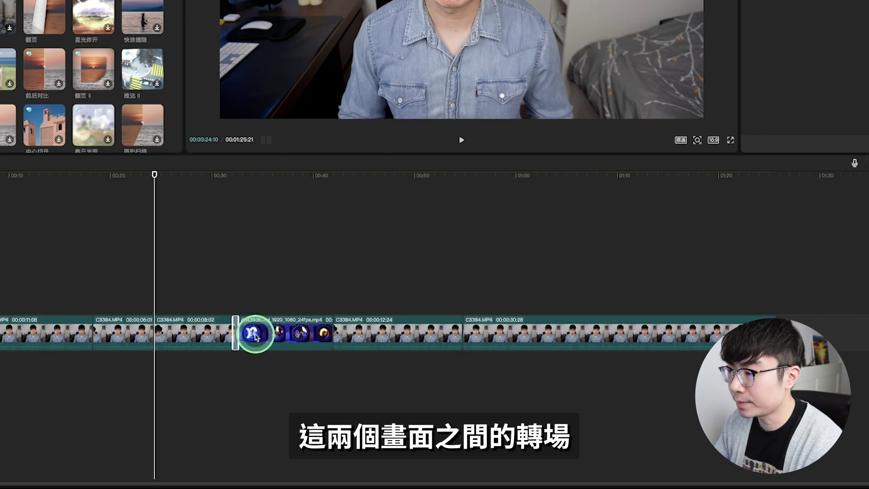
click(226, 247)
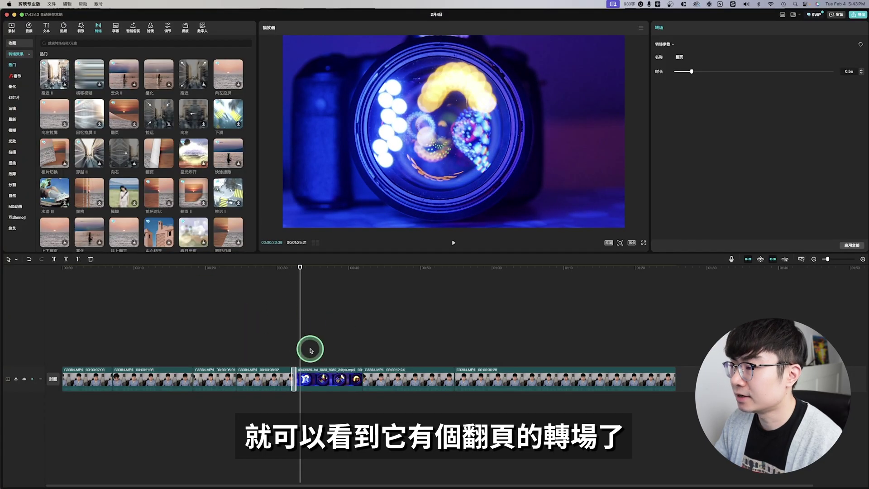
- Lengthen the 翻页 transition before the camera-lens clip to 1.5 s and play back the result
scroll(324, 322, up, 5)
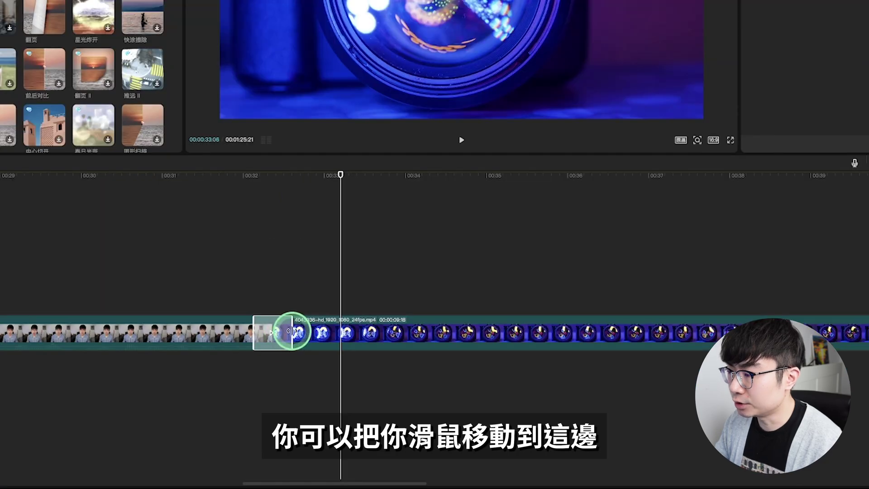
drag(290, 330, 242, 319)
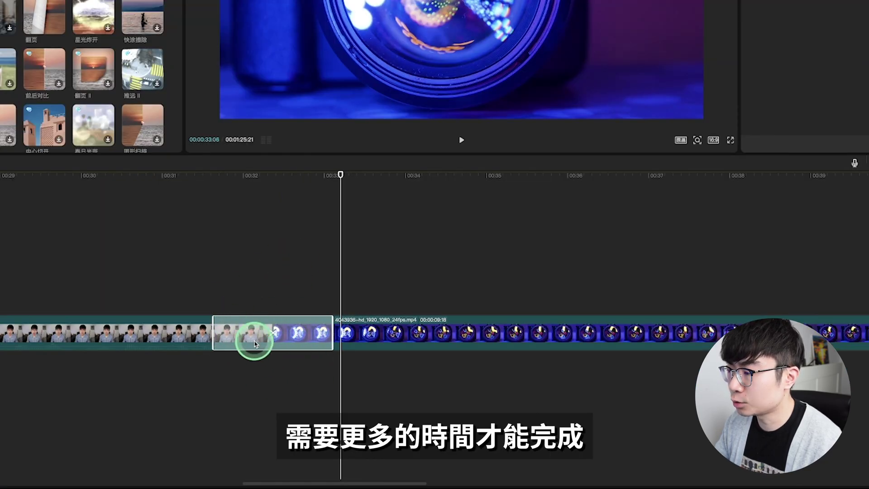
click(184, 325)
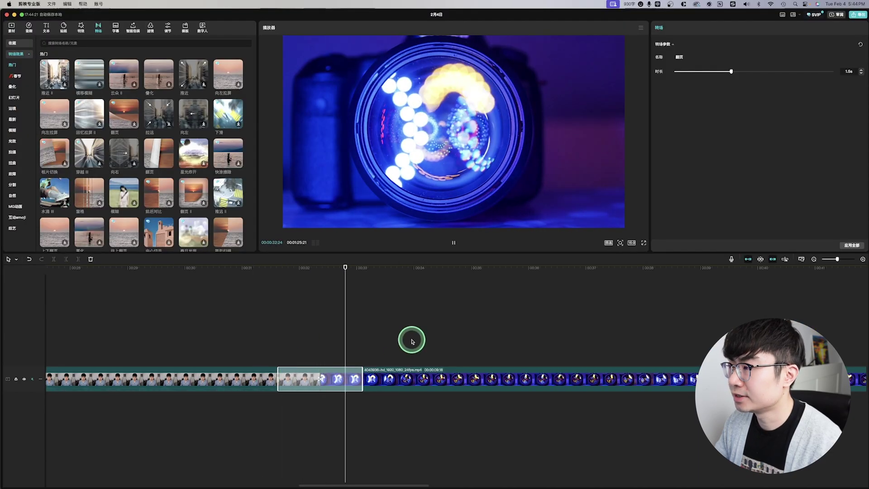
key(space)
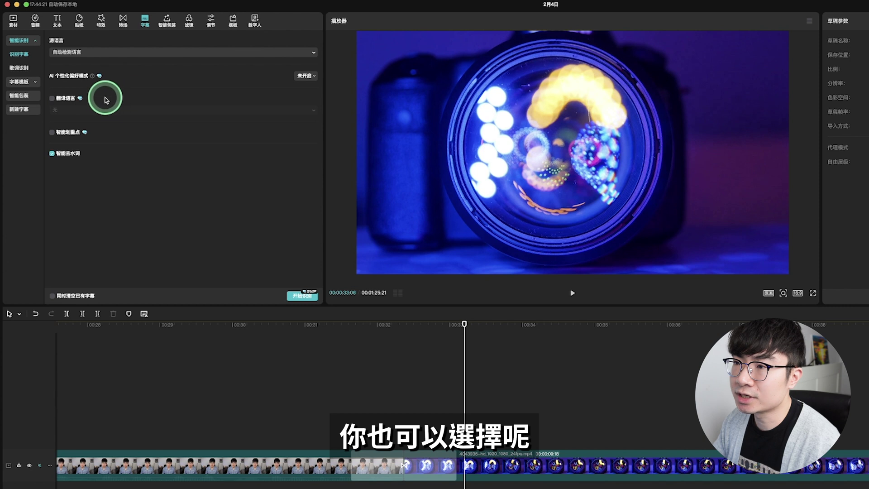
- Examine the translation languages offered for automatically recognized subtitles
click(71, 99)
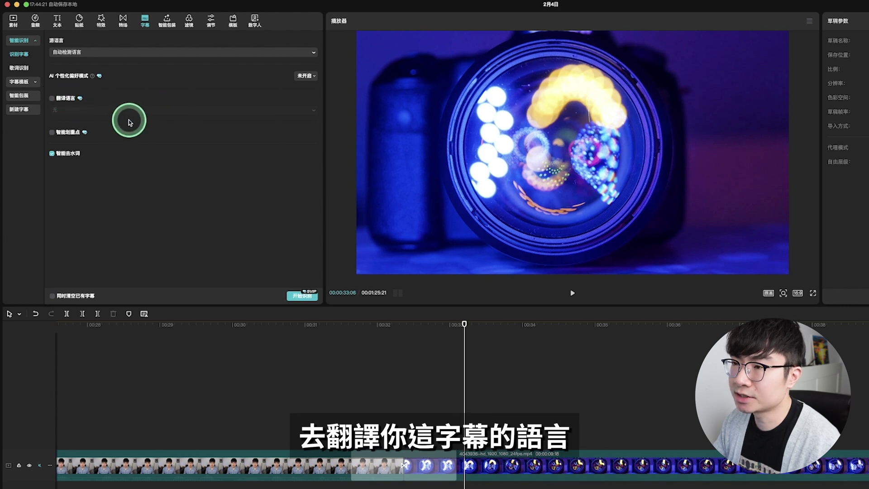
click(158, 110)
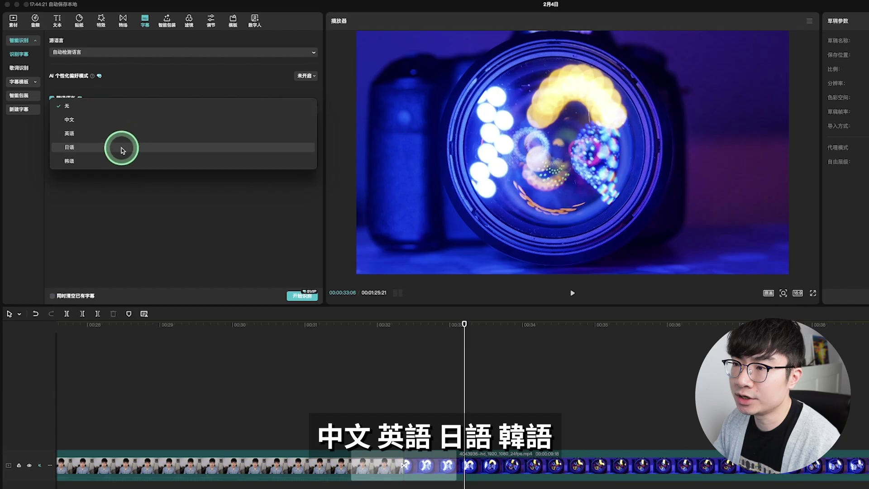
click(147, 193)
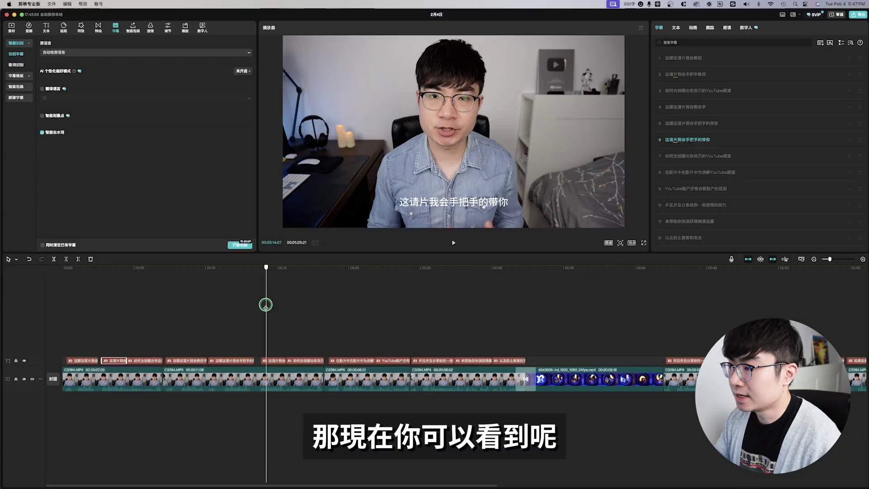
- Apply the preset style with black text on a yellow background to all generated subtitles, starting from the one at 00:00:23:03
drag(266, 304, 393, 307)
click(462, 201)
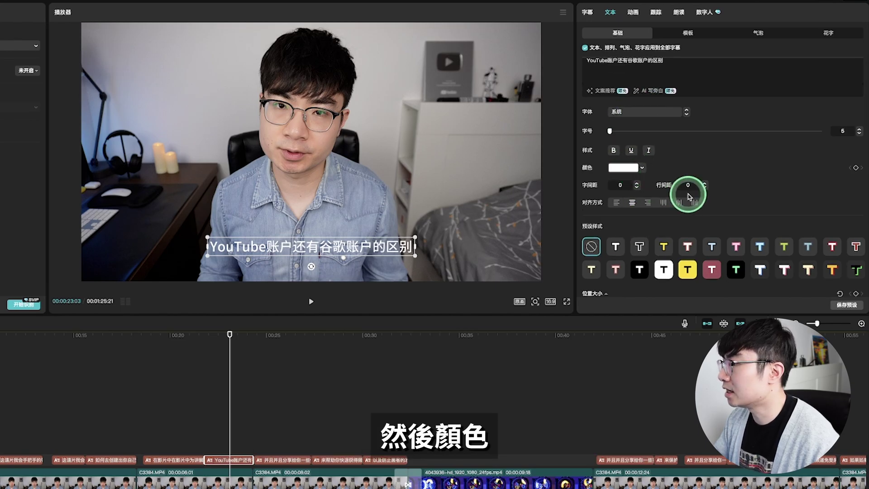
scroll(688, 192, down, 3)
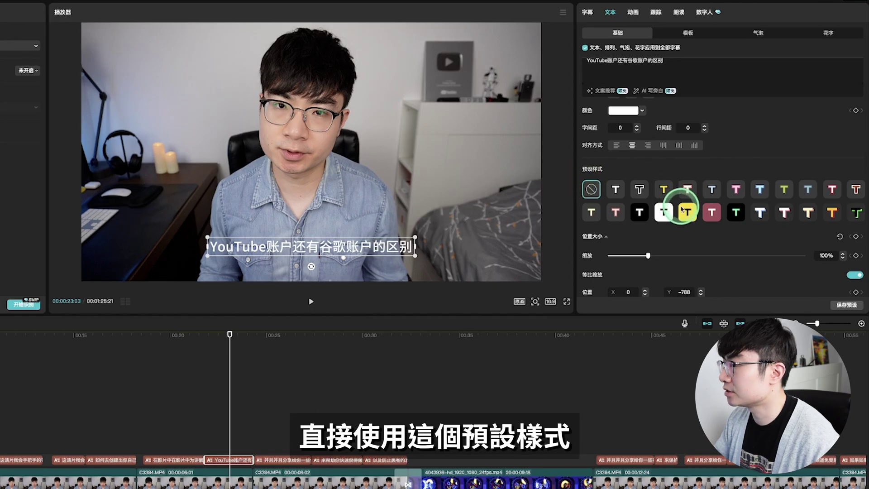
click(684, 211)
drag(229, 385, 312, 391)
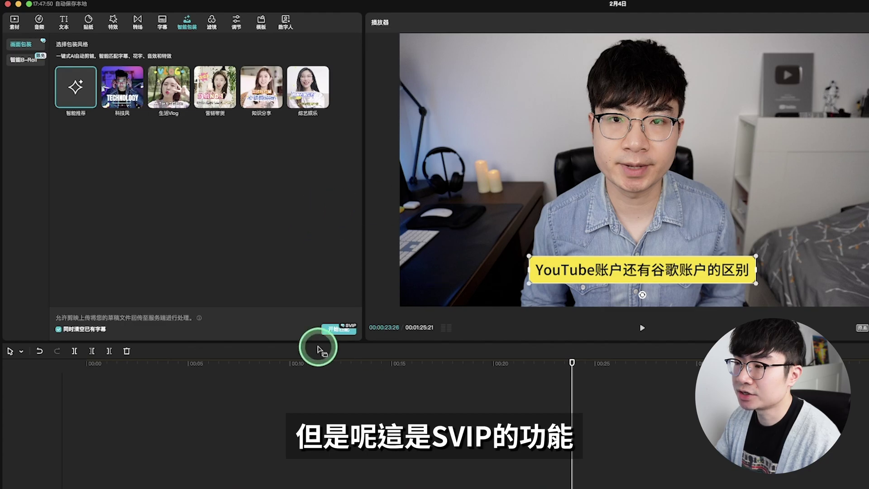
- Look over the 智能B-Roll options and add the 自然清晰 filter from the 高清 category at 00:00:23:26
click(24, 59)
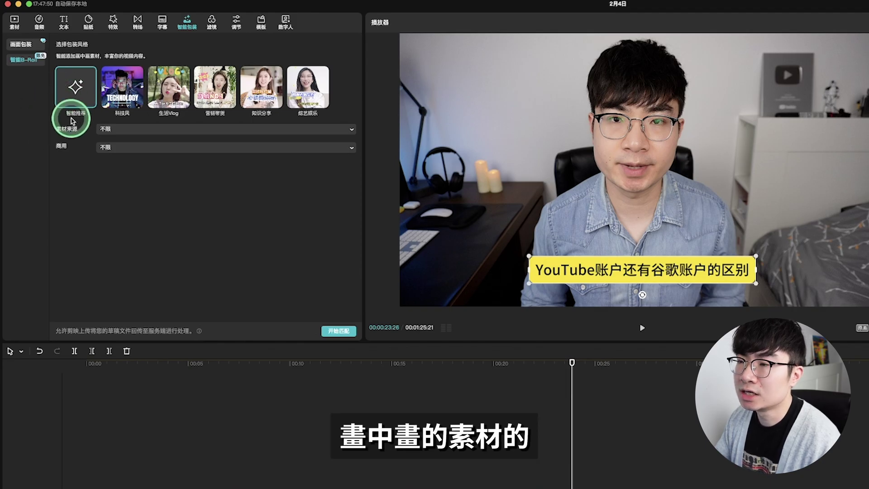
click(211, 22)
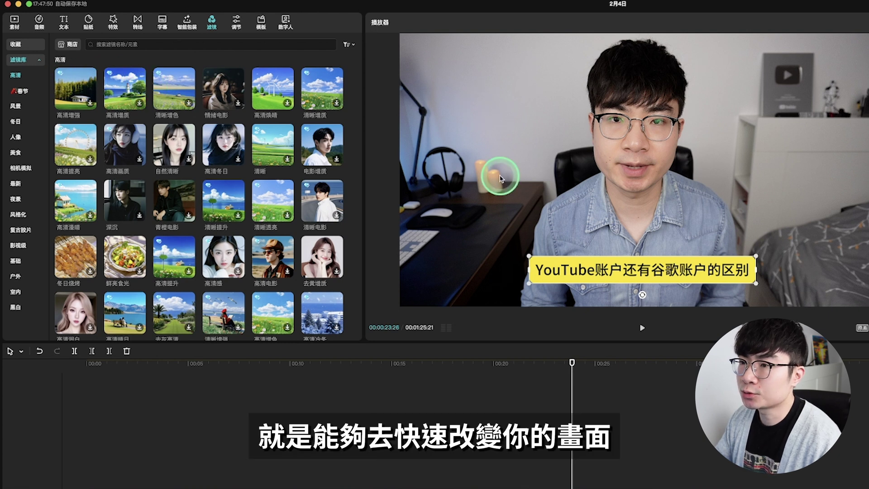
scroll(172, 121, down, 2)
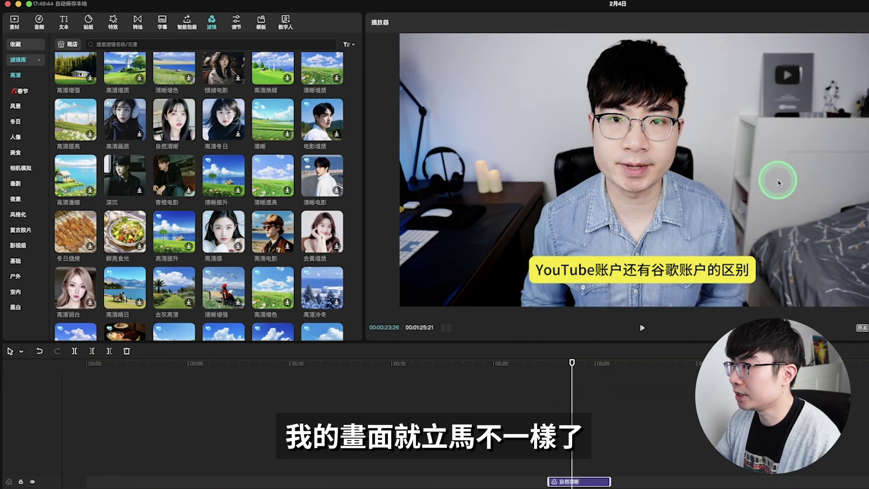
click(868, 76)
drag(800, 78, 799, 78)
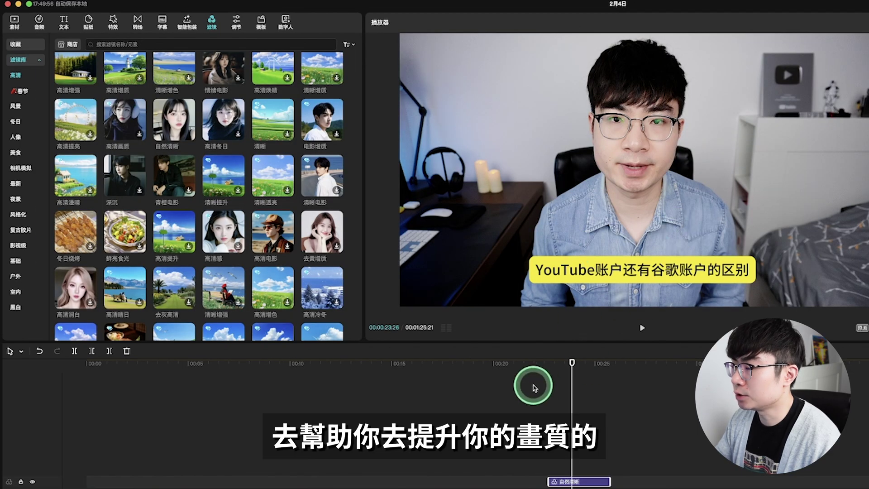
- Stretch the 自然清晰 filter layer in both directions to cover the whole video
scroll(534, 484, down, 3)
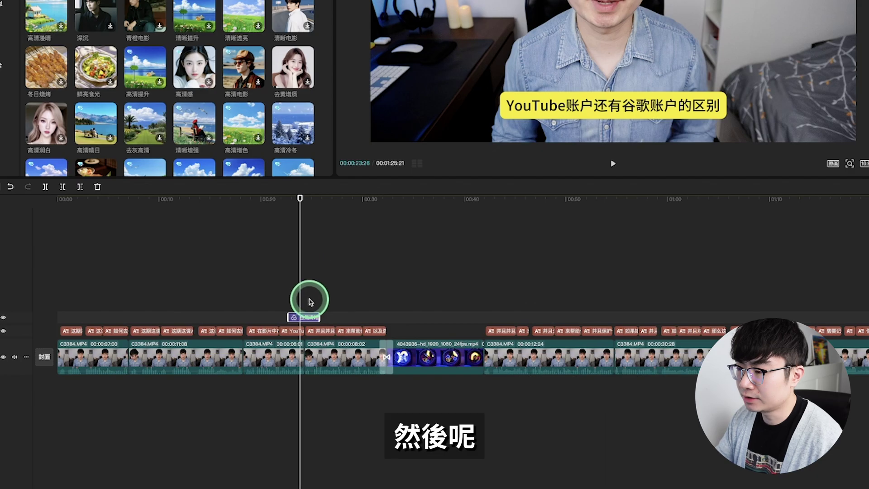
drag(315, 479, 135, 484)
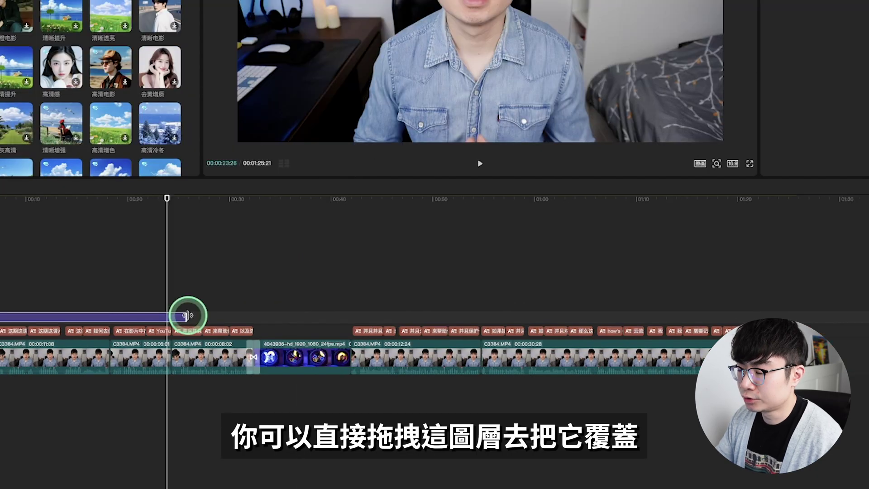
drag(319, 312, 868, 313)
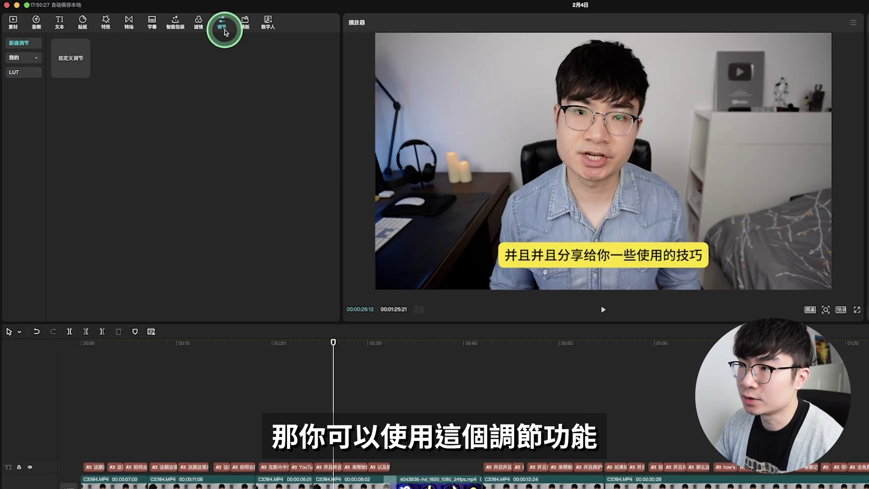
- Add a custom adjustment layer (自定义调节) at 00:00:26:12 and select it for editing
mouse_move(72, 58)
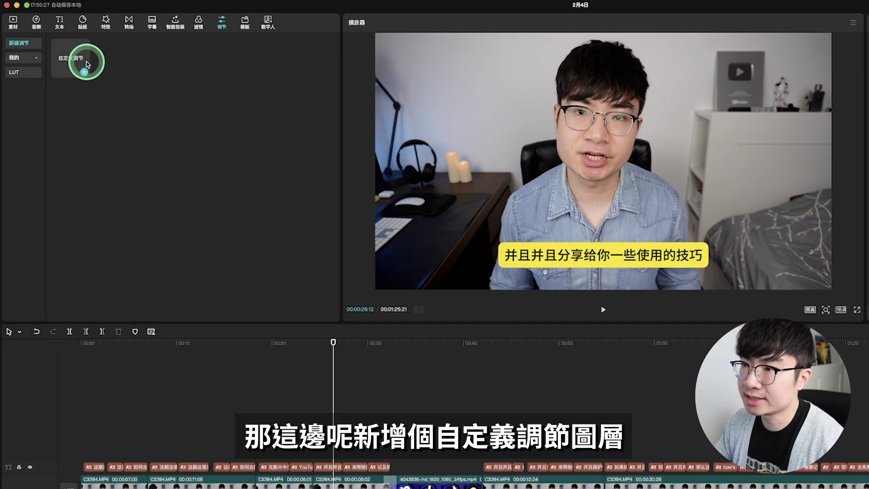
click(85, 72)
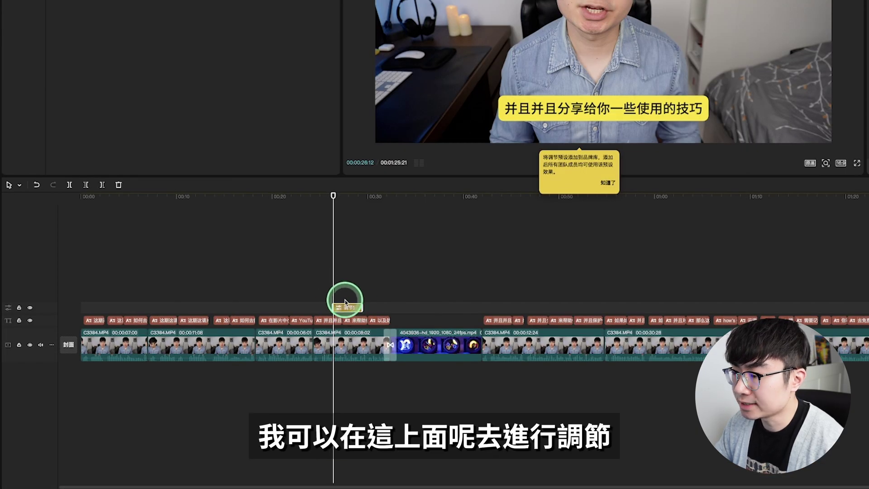
click(351, 309)
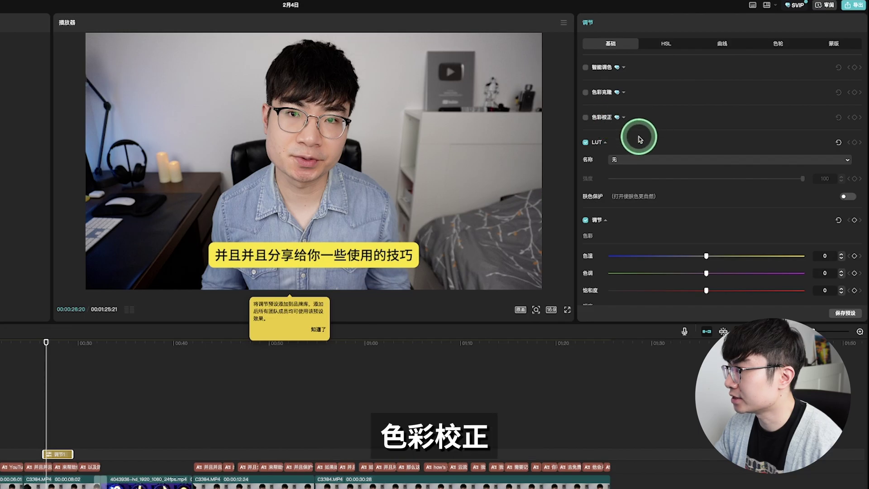
- Set the adjustment layer's colour temperature (色温) to -6, tint (色调) to 5 and saturation (饱和度) to 4
scroll(654, 138, down, 3)
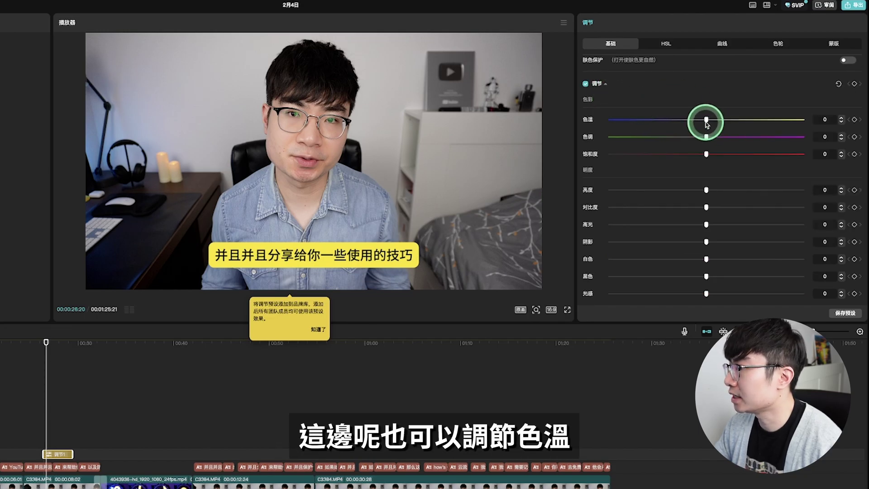
mouse_move(704, 122)
mouse_down()
mouse_move(695, 121)
mouse_move(715, 137)
mouse_up()
click(706, 137)
click(706, 154)
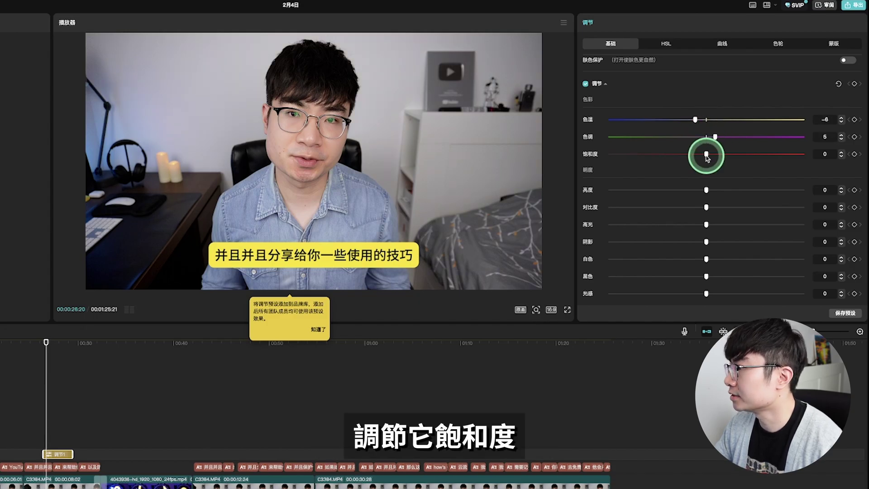
- Set the adjustment layer's brightness (亮度) to 4, contrast (对比度) to 5, highlights (高光) to 4, shadows (阴影) to 5 and 光感 to 4
drag(707, 190, 714, 255)
scroll(706, 256, down, 2)
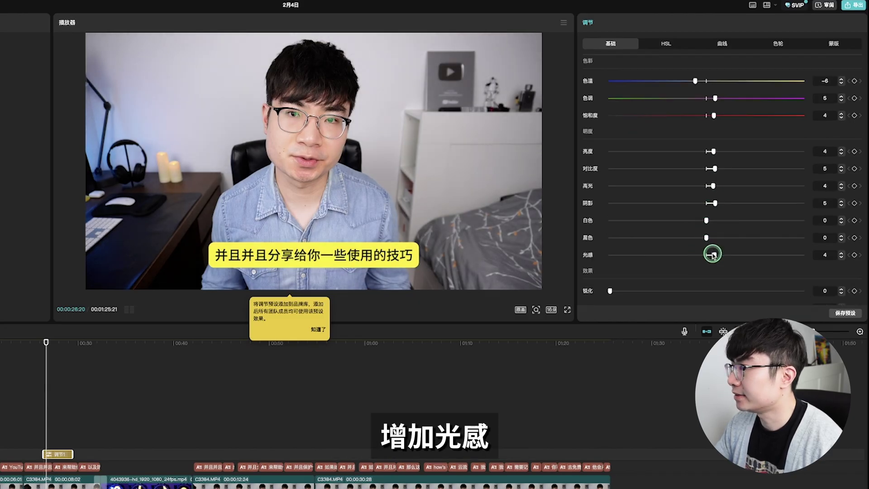
- Set the adjustment layer's sharpening (锐化) to 4 and clarity (清晰) to 3
scroll(640, 225, down, 3)
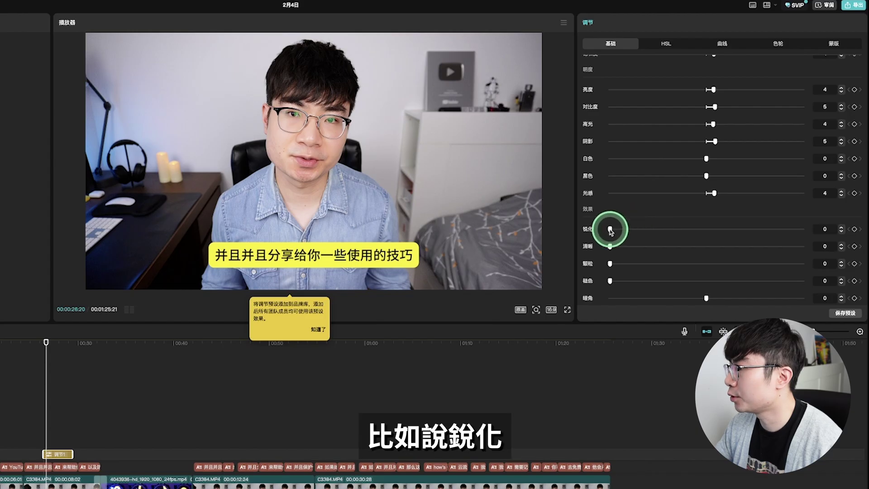
drag(613, 229, 616, 245)
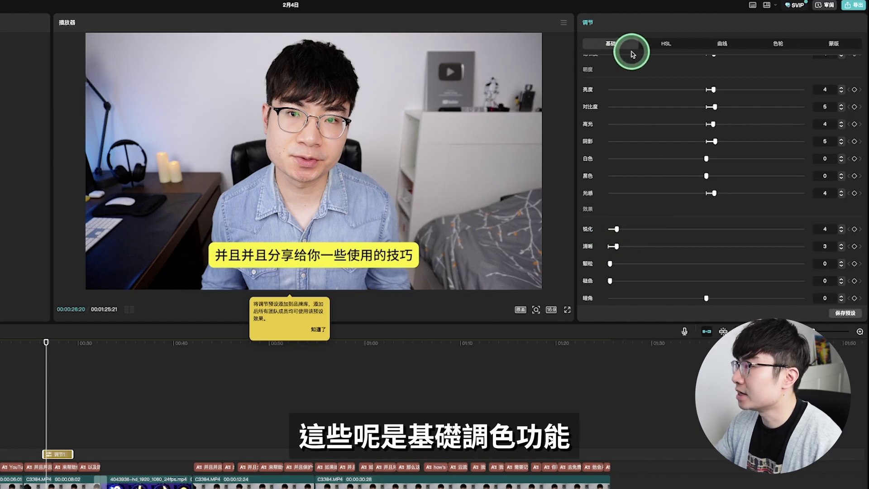
- Look through the adjustment layer's HSL, curves (曲线), colour wheels (色轮) and mask (蒙版) settings
click(665, 44)
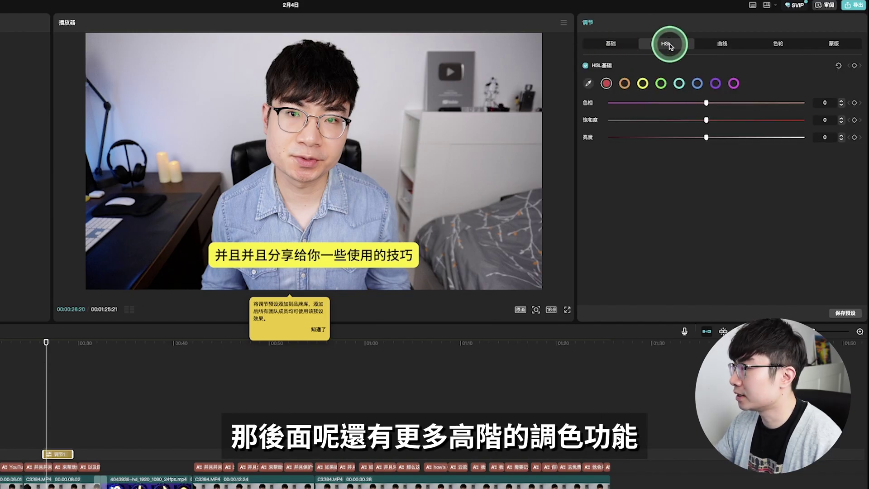
click(714, 45)
click(774, 43)
click(827, 46)
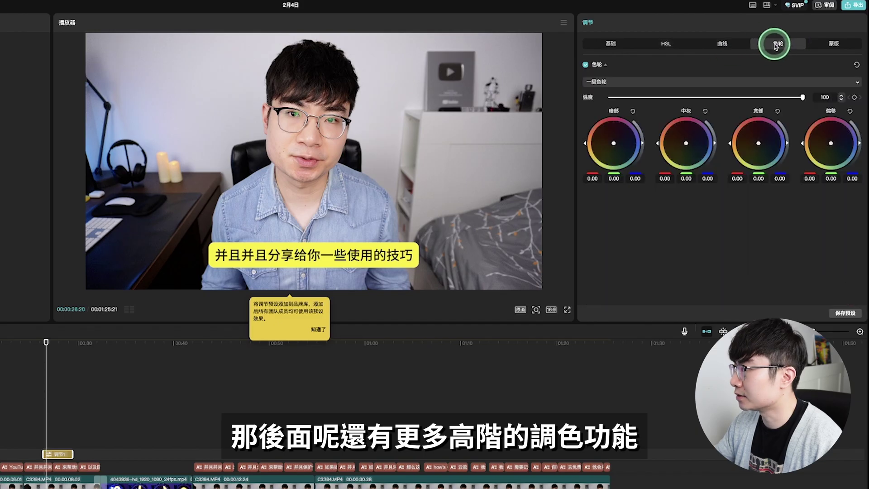
- Compare the picture with the adjustment track hidden and shown, and stretch the adjustment layer in both directions over the whole video
click(25, 352)
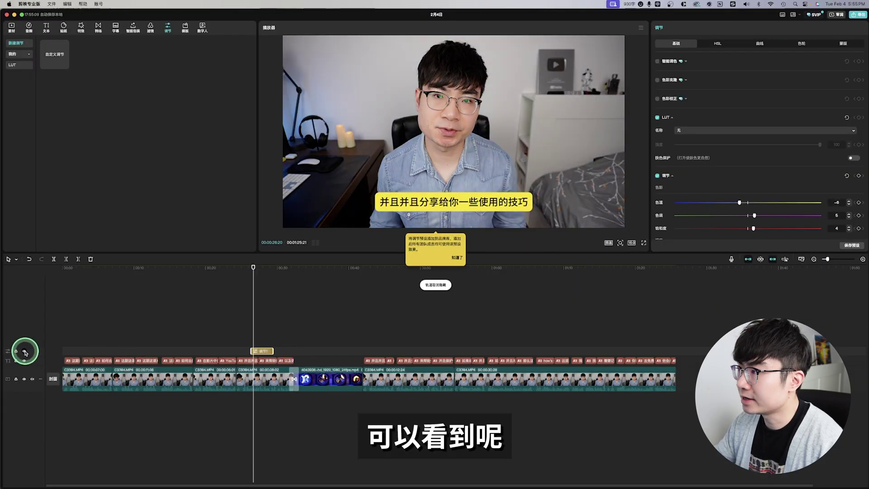
click(24, 351)
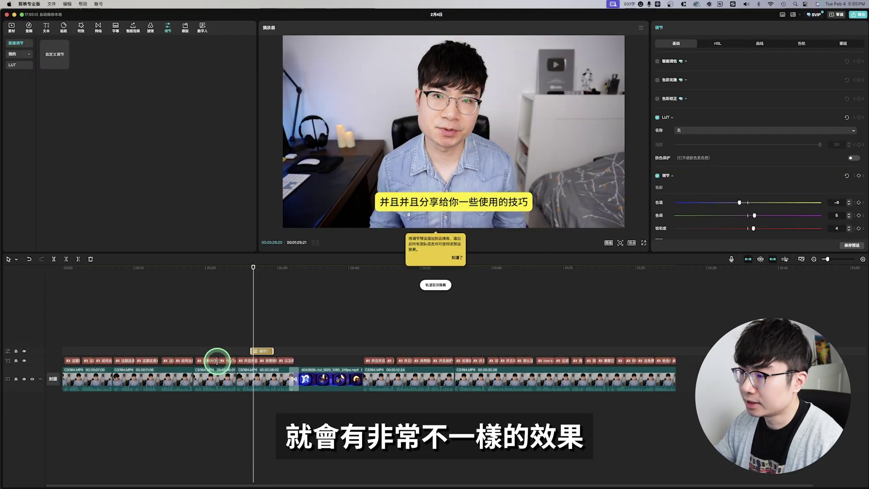
mouse_move(248, 353)
mouse_down()
mouse_move(70, 351)
mouse_move(675, 351)
mouse_up()
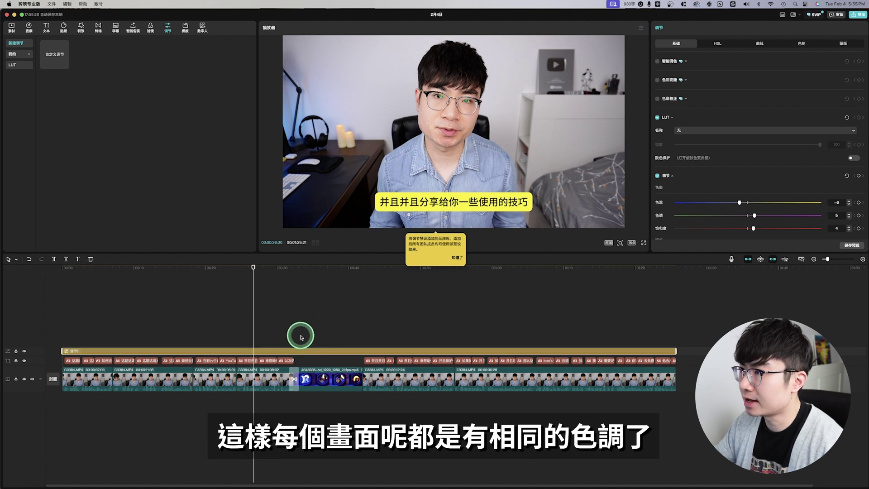
- Browse the template library (模板) and its travel (旅行) category
click(185, 27)
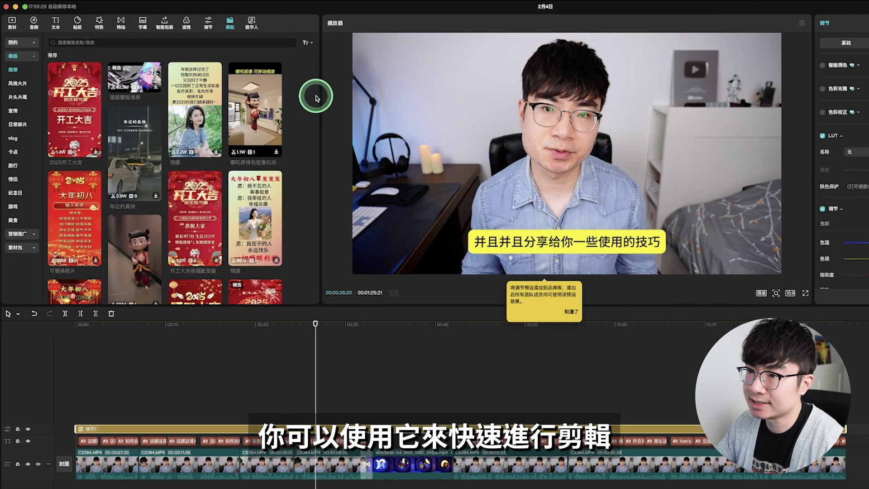
click(15, 166)
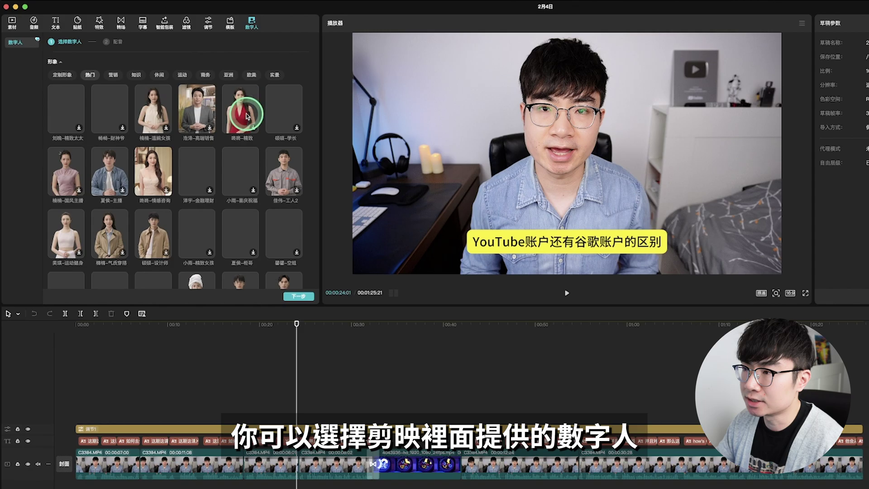
- Set up the grey-suited 高端销售 digital human with the script "祝大家蛇年大吉，心想事成，身體健康，萬事如意" and choose a voice for it
click(202, 110)
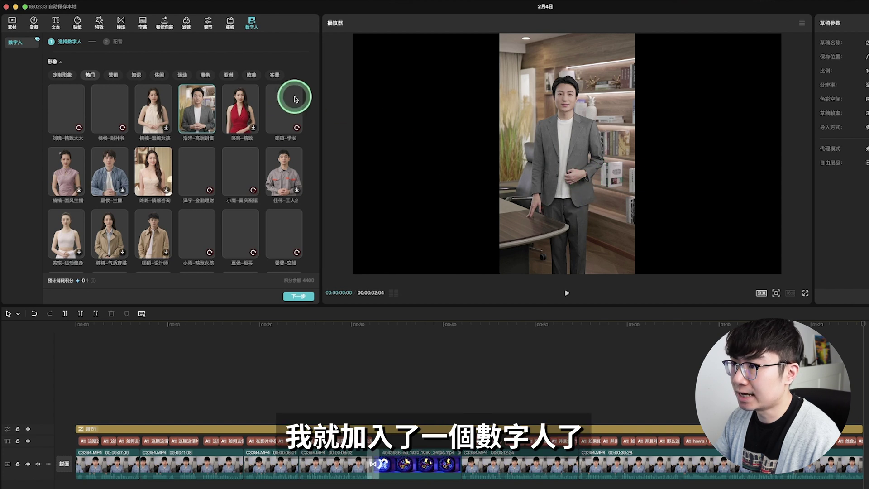
click(298, 297)
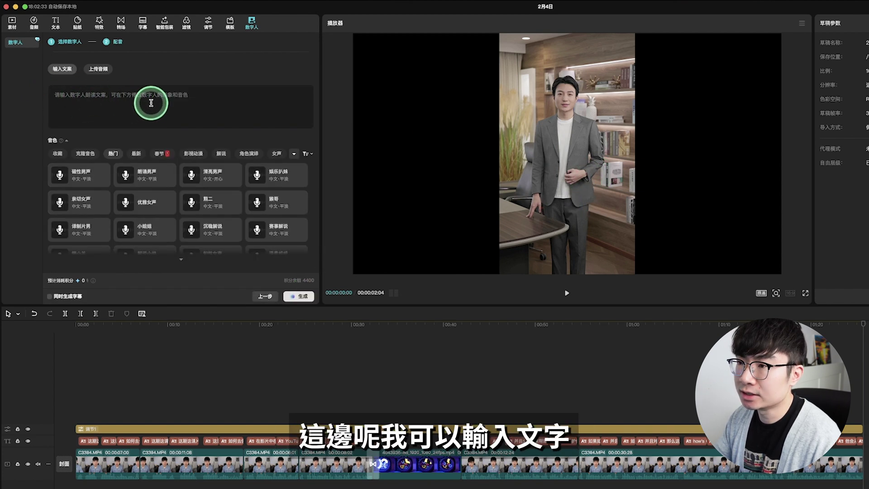
text(祝大家蛇年大吉，心想事成，身體健康，萬事如意)
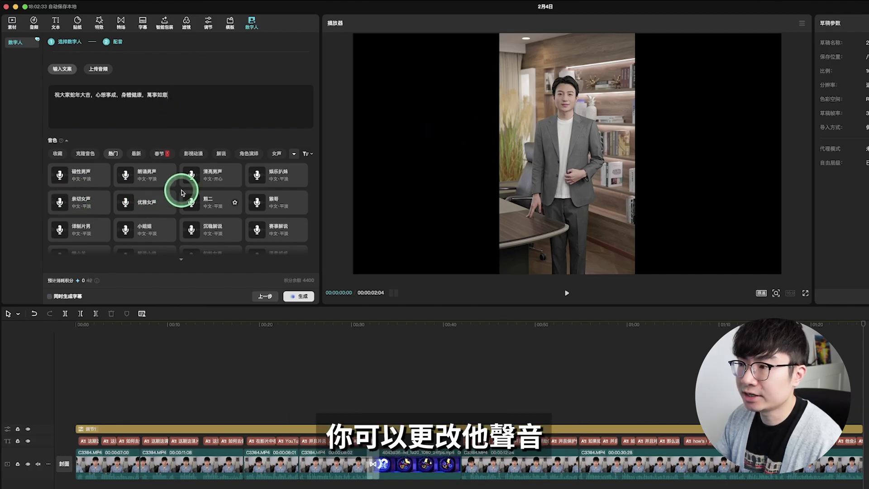
scroll(194, 185, down, 1)
click(211, 176)
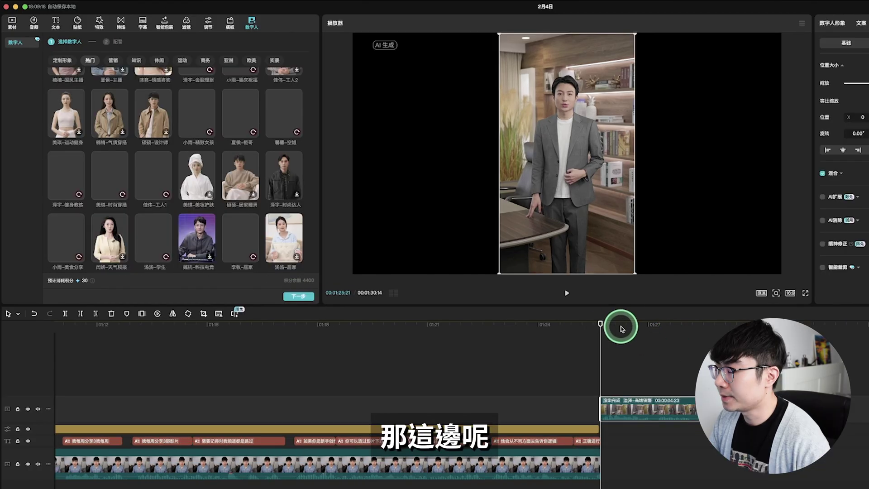
- Play back the rendered digital human clip from its start at the end of the main video
mouse_move(620, 330)
mouse_down()
mouse_move(592, 324)
mouse_move(582, 310)
mouse_move(596, 329)
mouse_up()
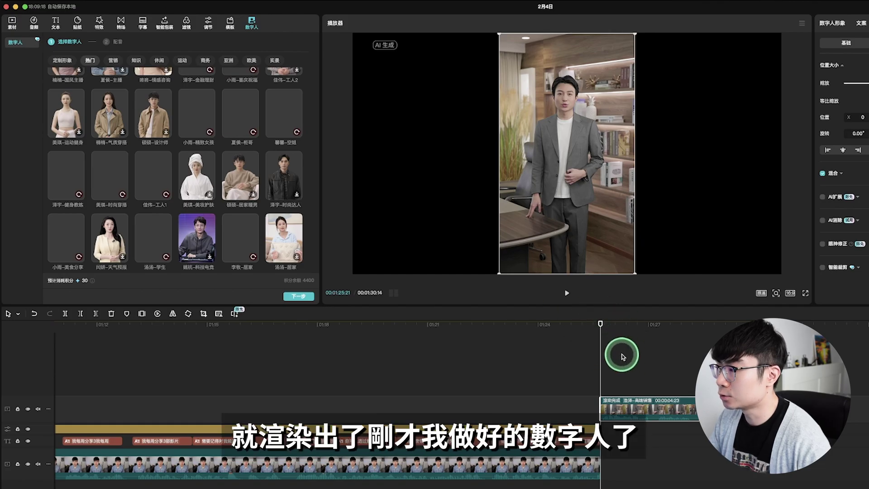
click(621, 356)
scroll(621, 356, up, 3)
click(568, 292)
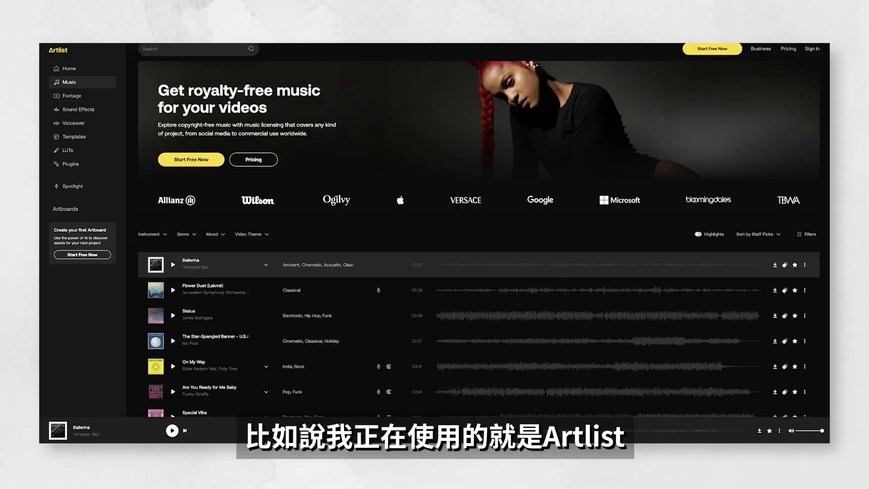
- Switch to the Artlist website and browse its royalty-free music list for a background track
scroll(478, 271, down, 3)
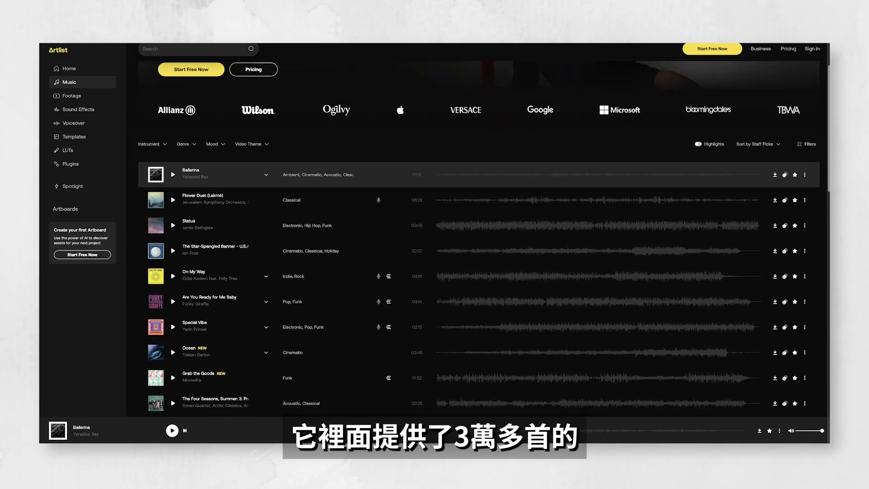
scroll(478, 272, down, 5)
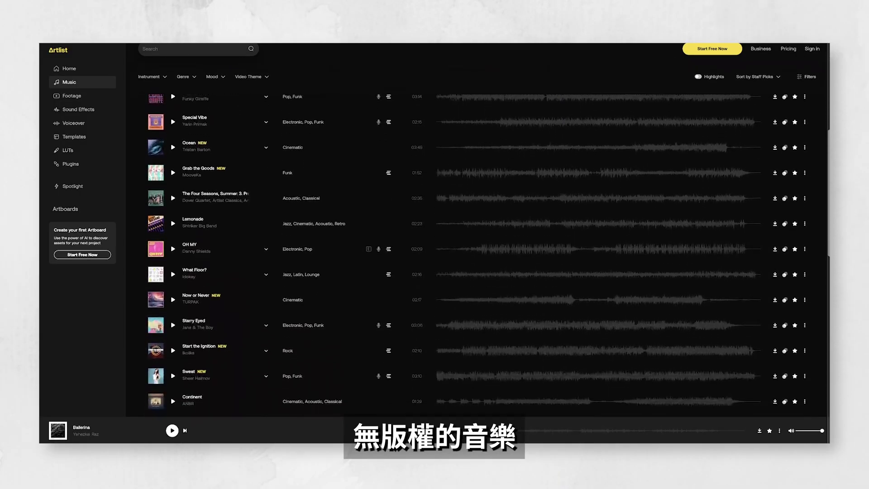
scroll(478, 271, down, 3)
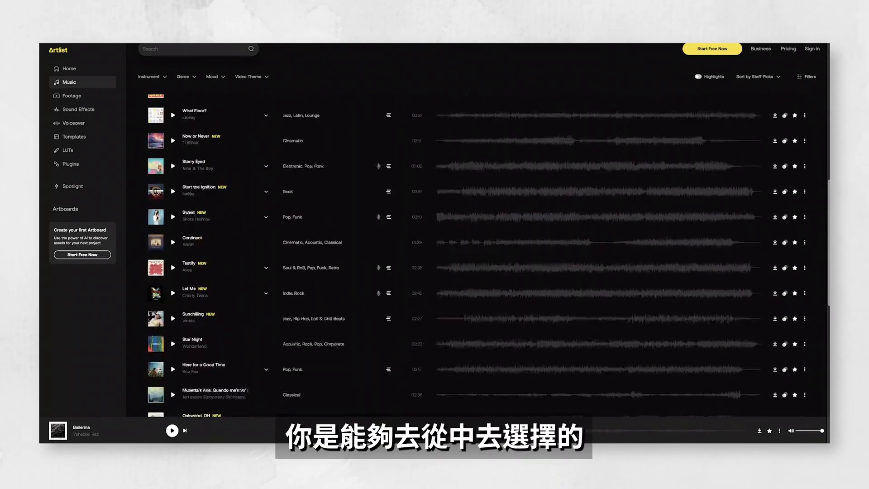
scroll(479, 271, down, 4)
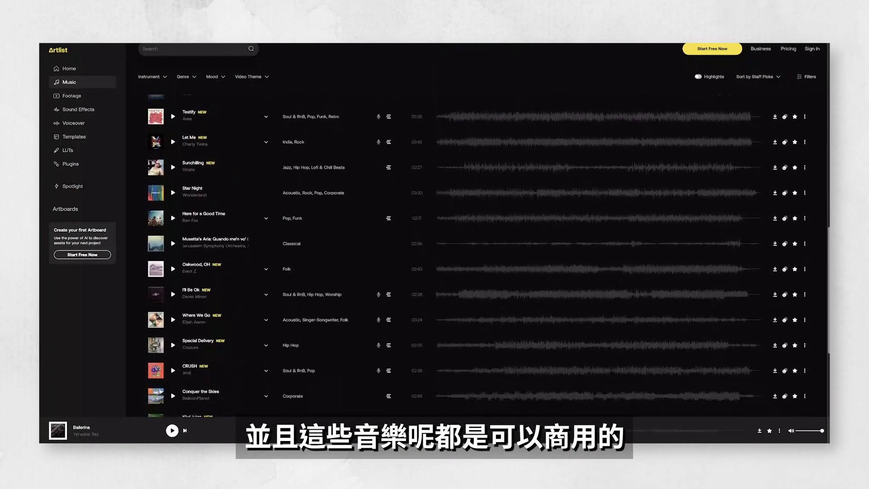
scroll(478, 272, down, 2)
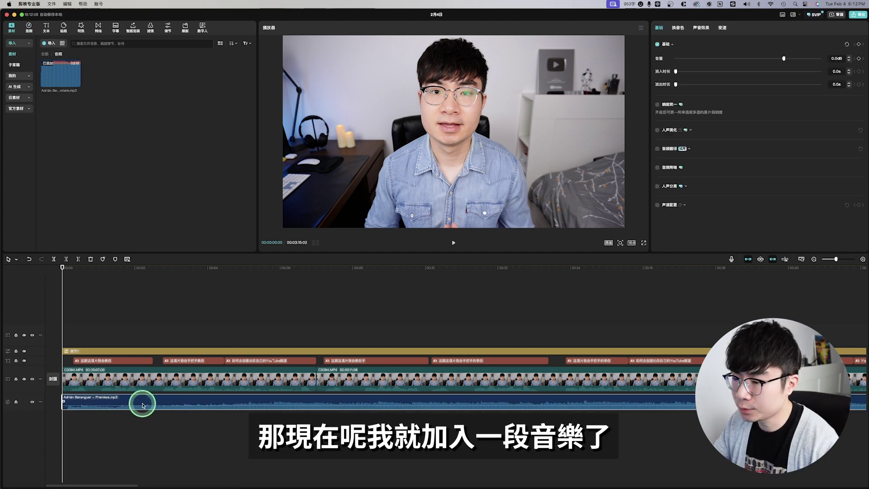
- Open the audio settings (音频) of the first talking-head clip to examine its volume options
click(209, 378)
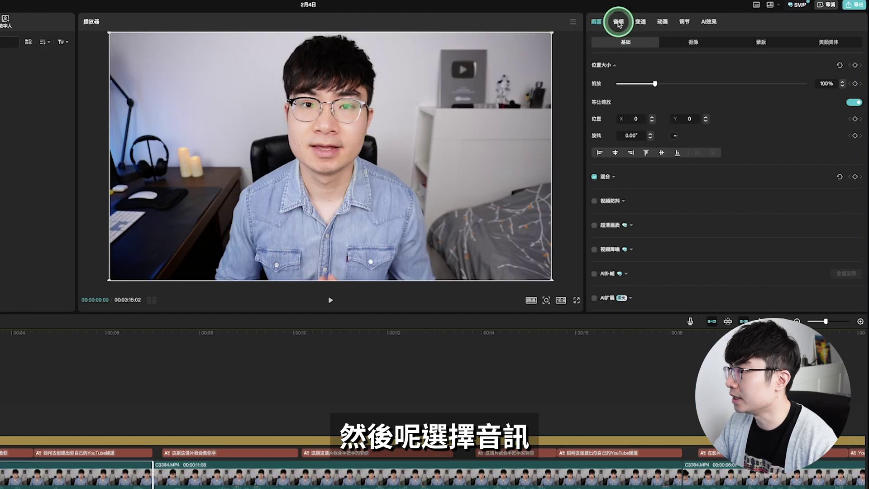
click(618, 22)
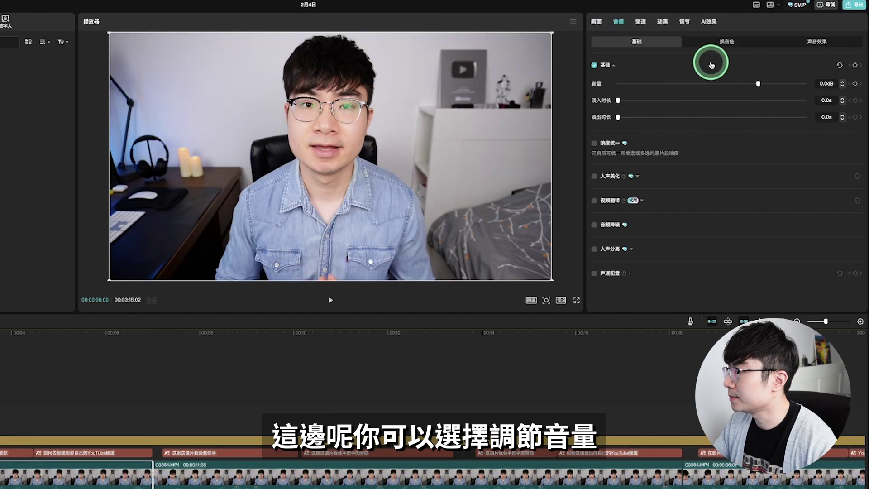
- Set the background music's volume to 2.7 dB, its fade-in (淡入时长) to 0.8 s and its fade-out (淡出时长) to 0.9 s
click(184, 402)
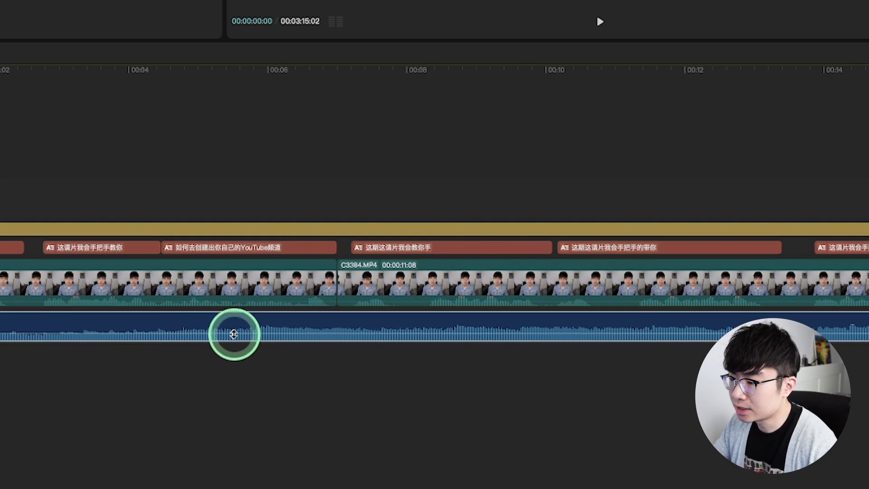
drag(234, 334, 216, 337)
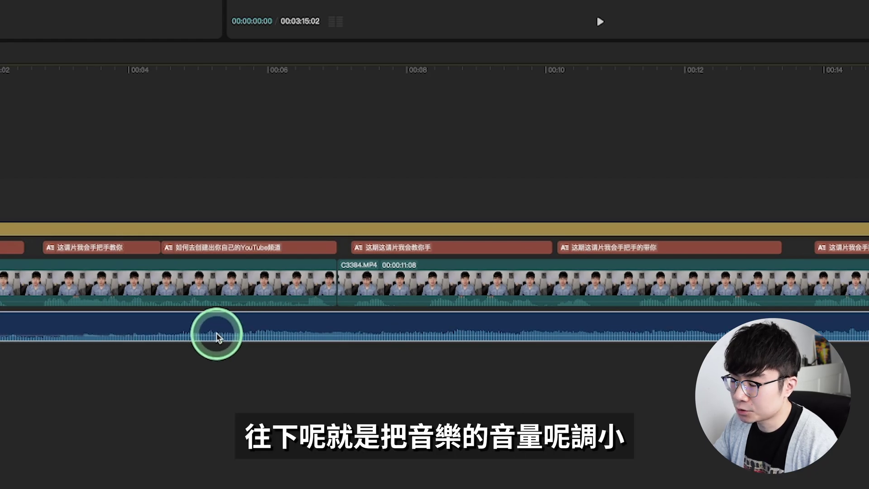
drag(217, 337, 210, 330)
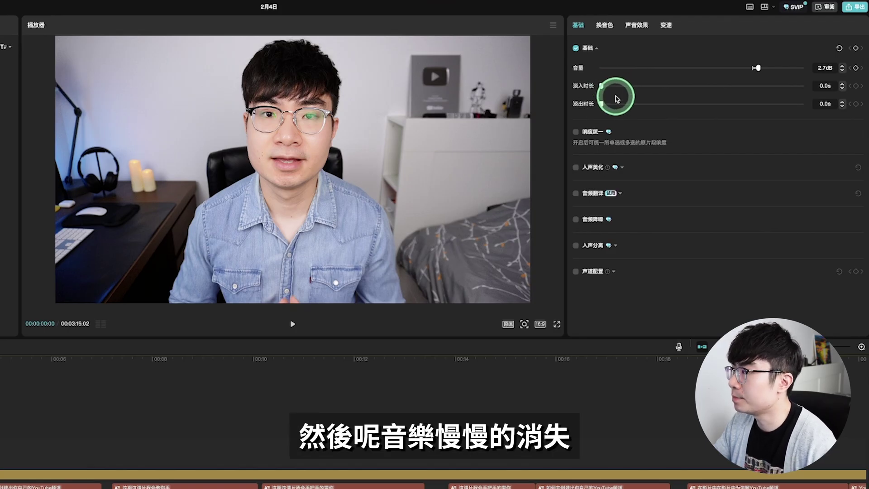
drag(603, 87, 613, 86)
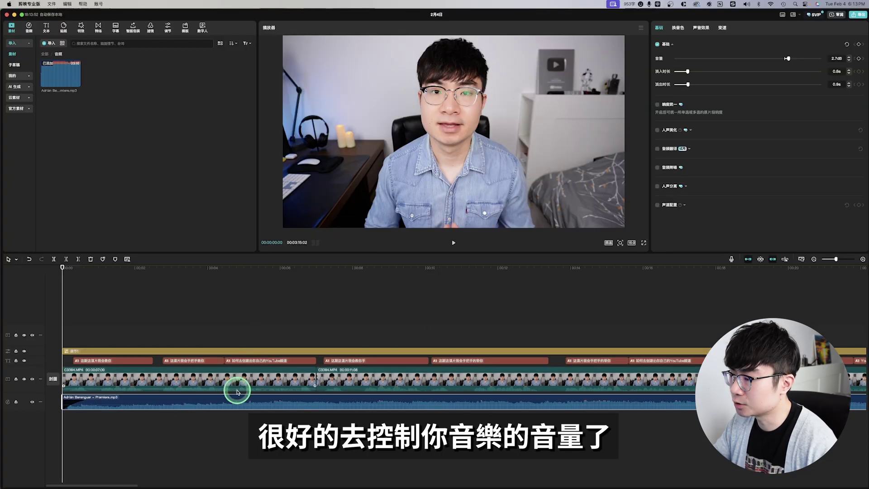
click(562, 292)
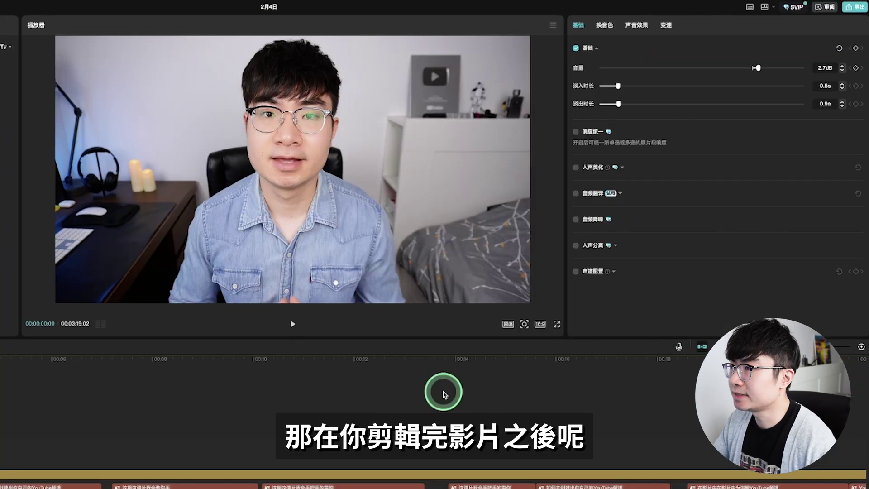
- Open the export settings, enable video export (视频导出), and review the title, resolution and separate audio export options
click(858, 6)
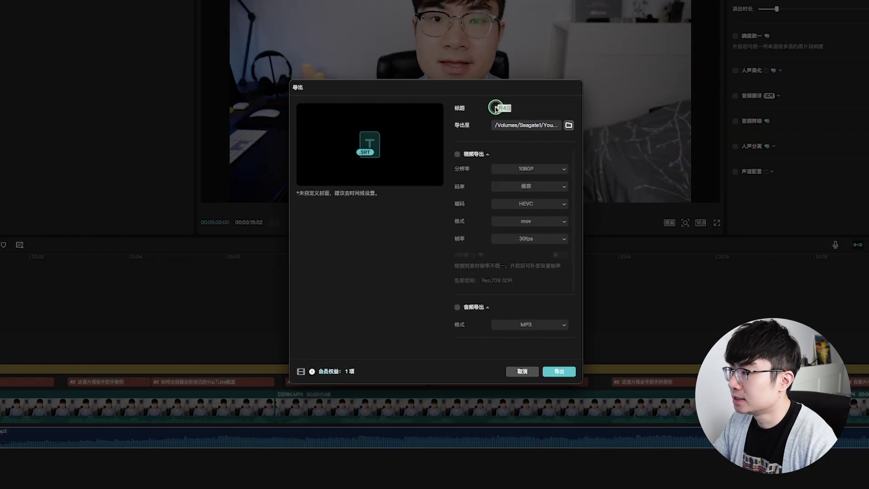
click(506, 108)
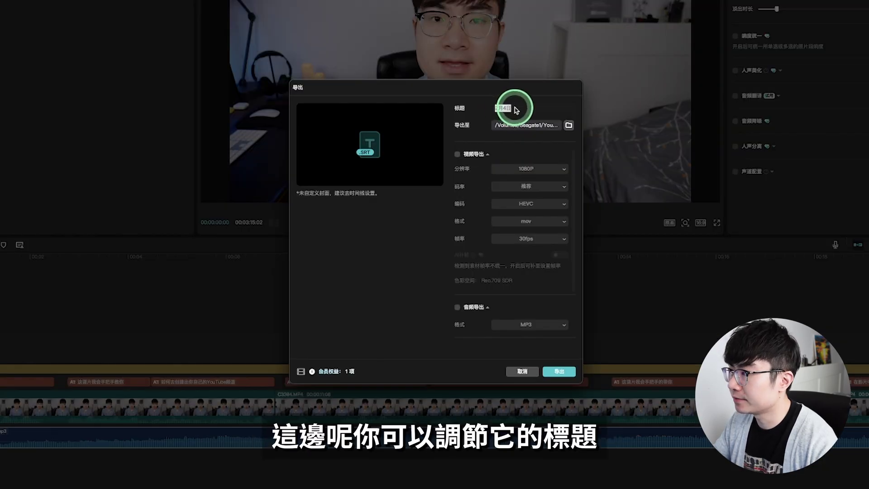
click(469, 128)
click(457, 154)
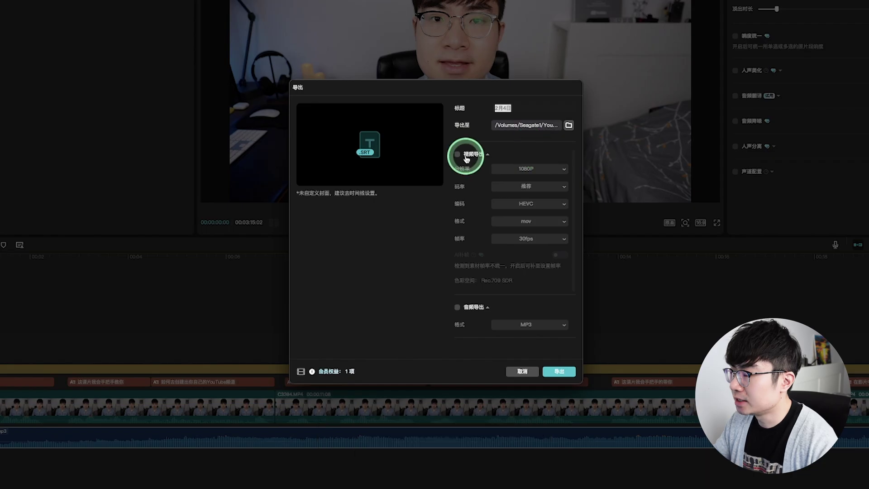
click(535, 170)
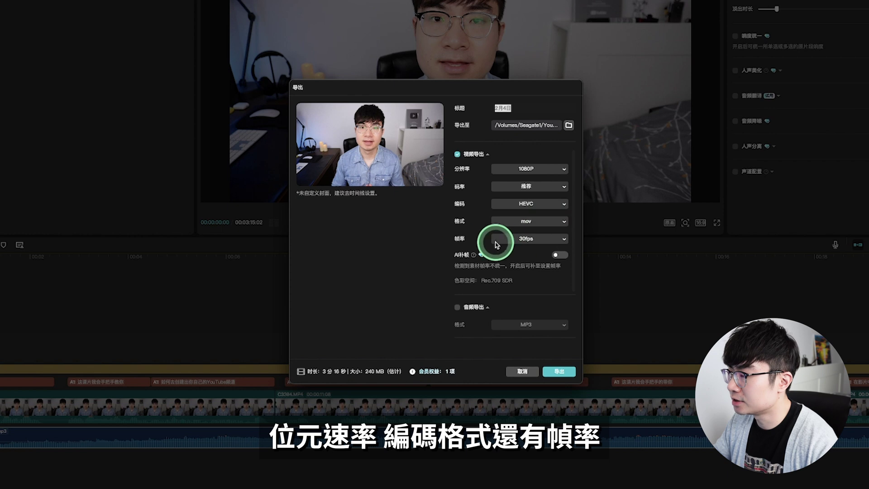
scroll(468, 239, down, 3)
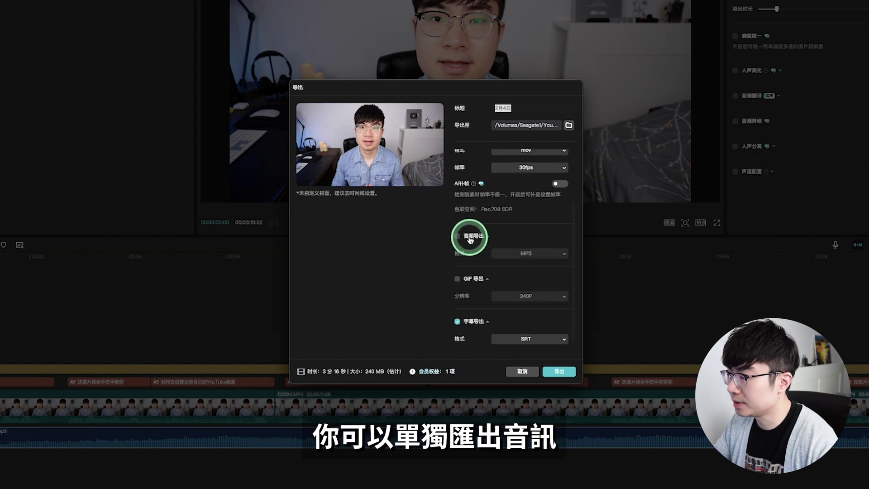